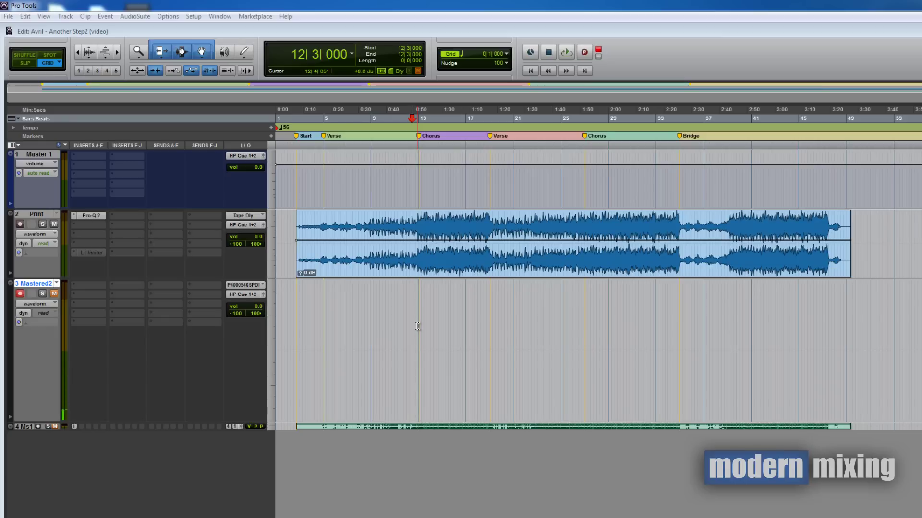
# Audition the mix from 12|3|000 and record a pass of it onto the armed Mastered2 track from that position
pyautogui.press('space')
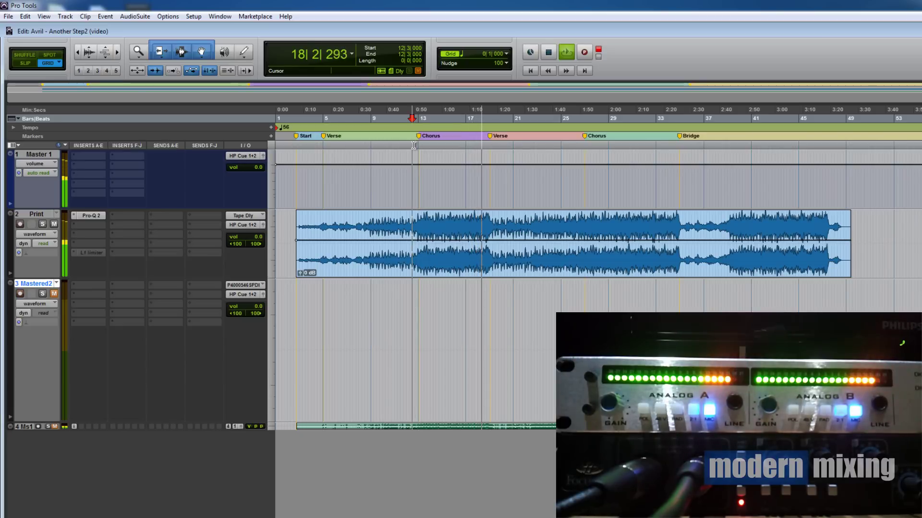
pyautogui.press('space')
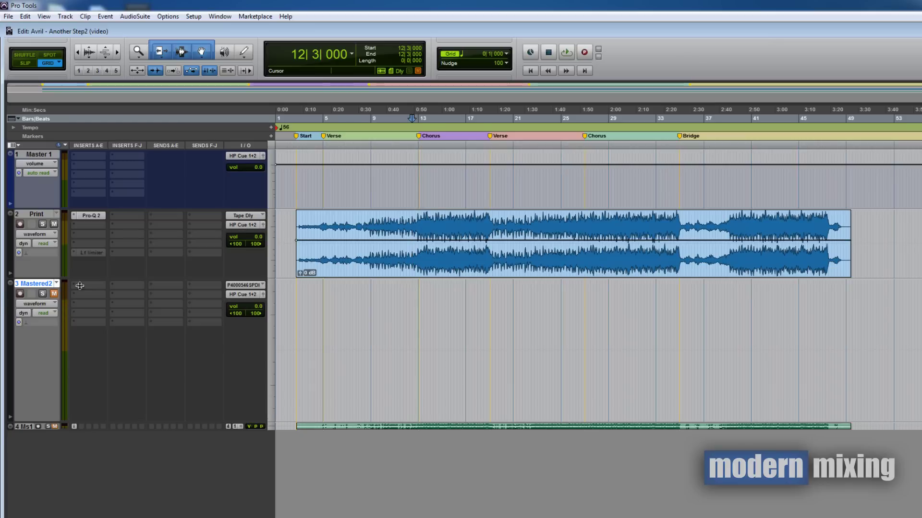
pyautogui.click(20, 294)
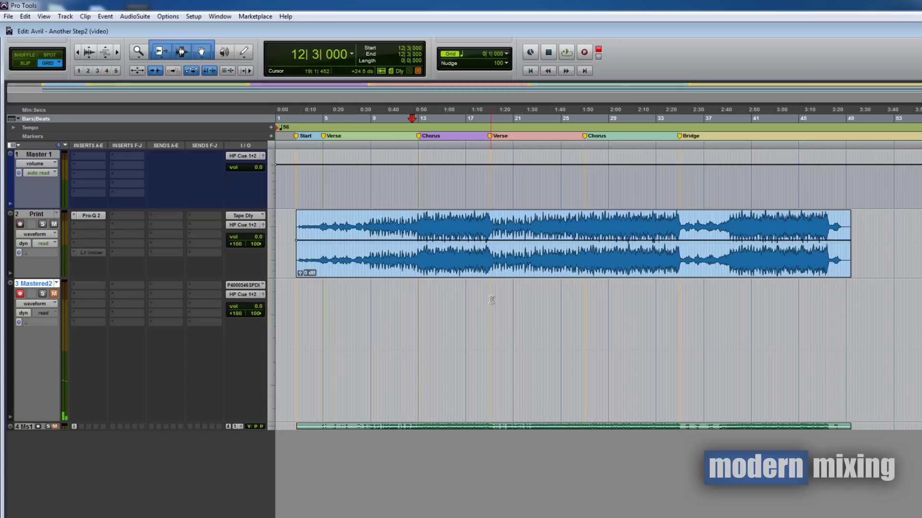
pyautogui.hotkey('ctrl', 'space')
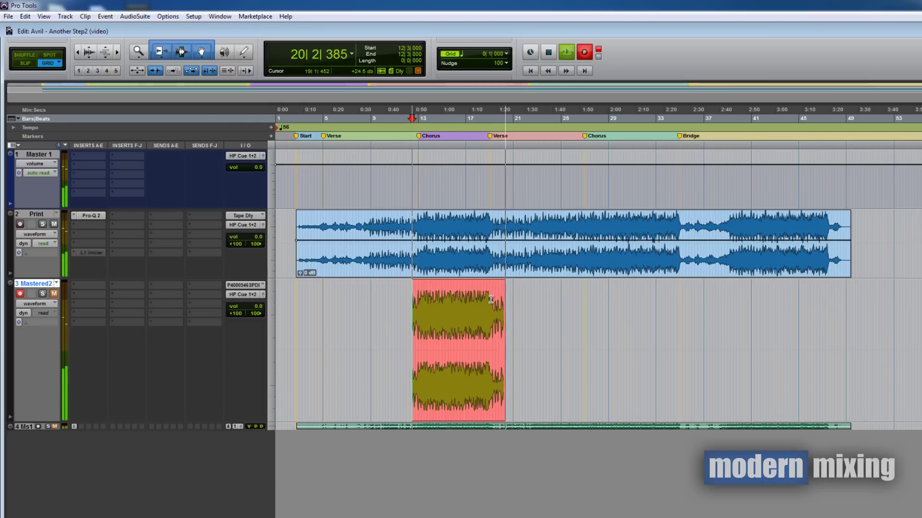
pyautogui.press('space')
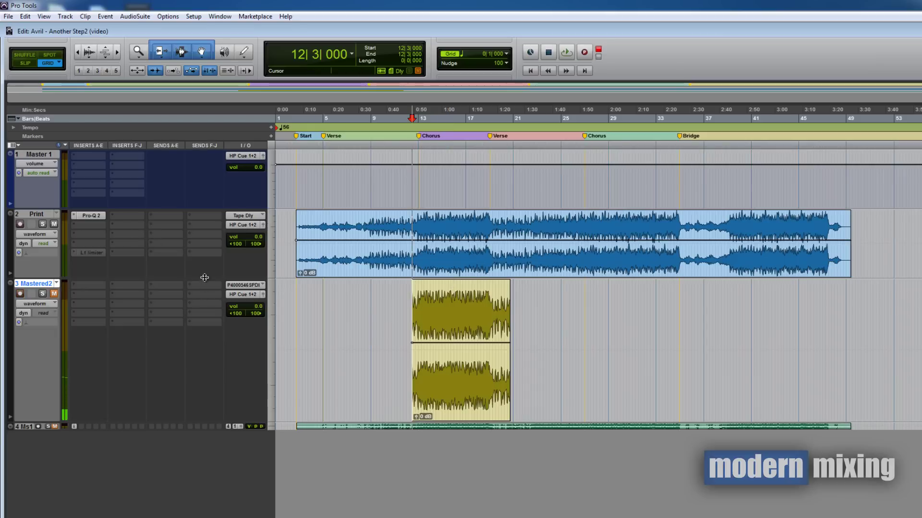
# Enlarge the Print track and compare its waveform with the recorded Mastered2 clip
pyautogui.moveTo(195, 279); pyautogui.dragTo(140, 366)
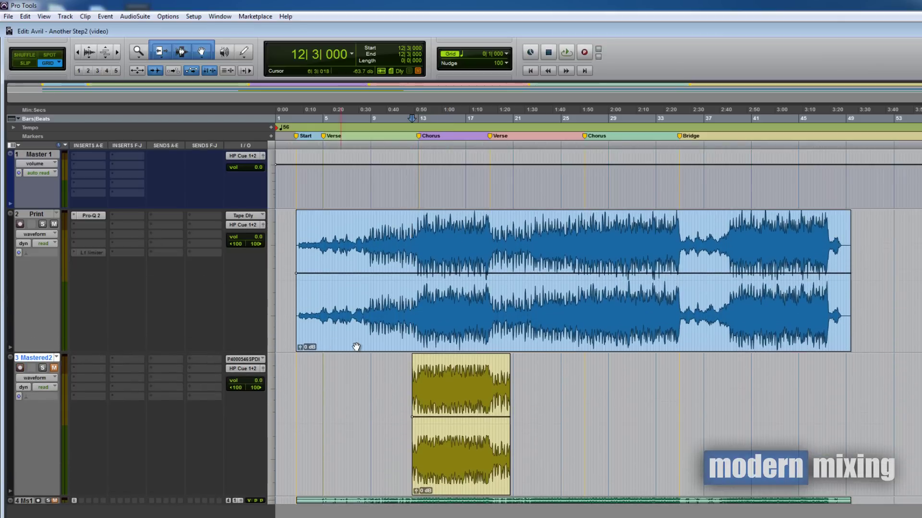
pyautogui.hotkey('ctrl', ']')
pyautogui.hscroll(1, 451, 320)
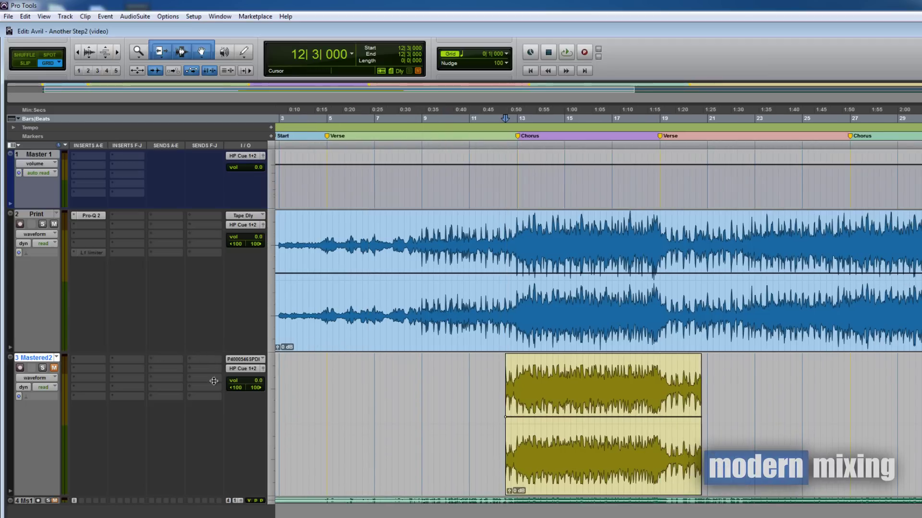
pyautogui.moveTo(216, 351); pyautogui.dragTo(216, 413)
pyautogui.hotkey('ctrl', '[')
pyautogui.scroll(-1, 452, 313)
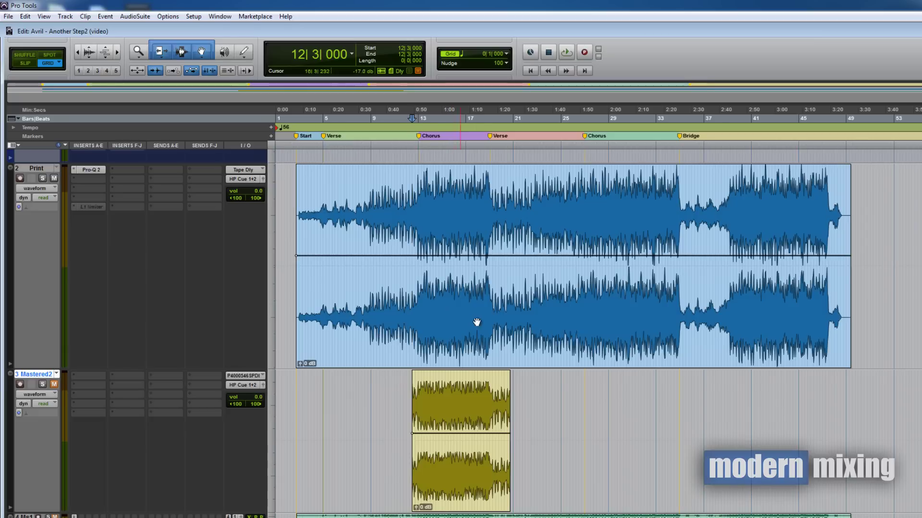
# Collapse the Print and Mastered2 tracks to the smallest height and expand the Mastered1 track
pyautogui.press('F9')
pyautogui.press('Escape')
pyautogui.press('Escape')
pyautogui.press('Escape')
pyautogui.press('Escape')
pyautogui.press('Escape')
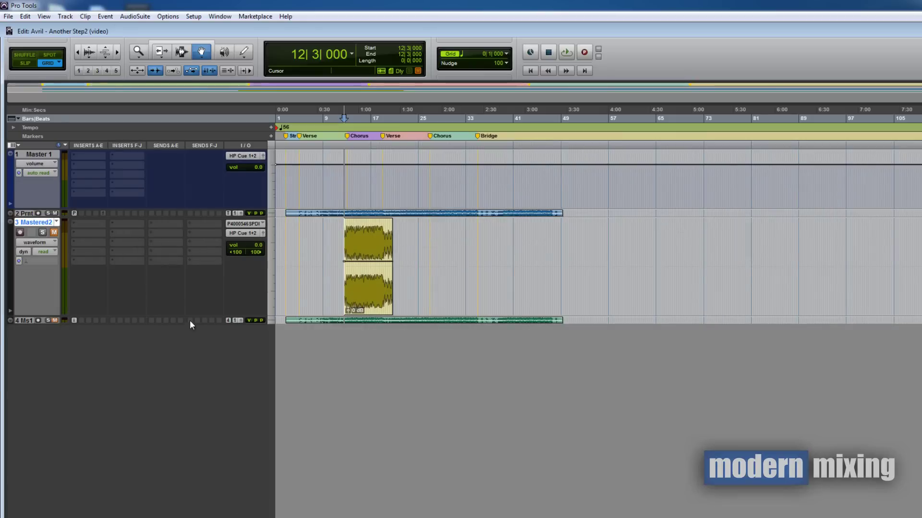
pyautogui.hotkey('ctrl', 'Down')
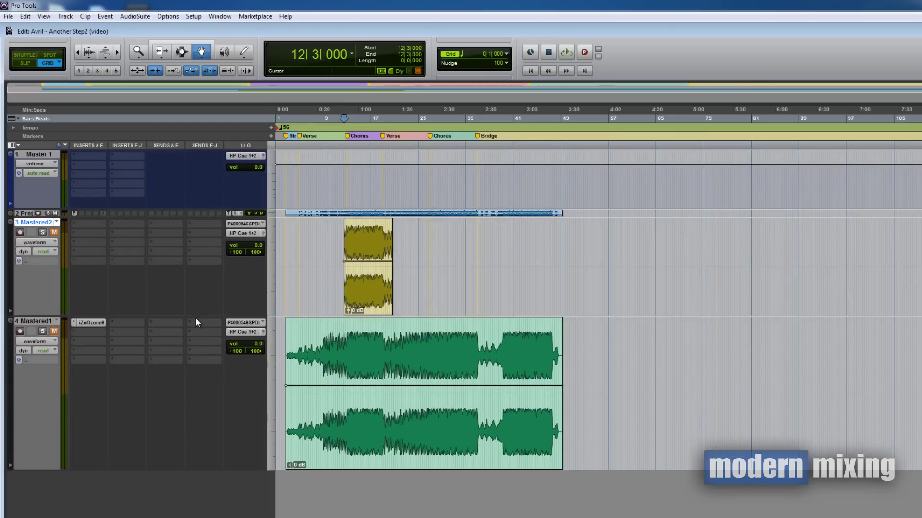
pyautogui.hotkey('ctrl', 'Up')
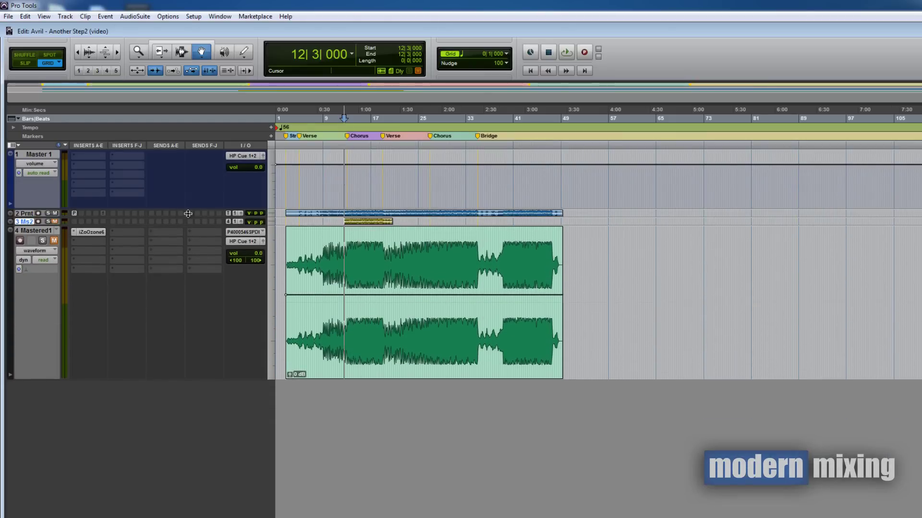
# Hide the Mastered2 track and make it inactive
pyautogui.rightClick(26, 221)
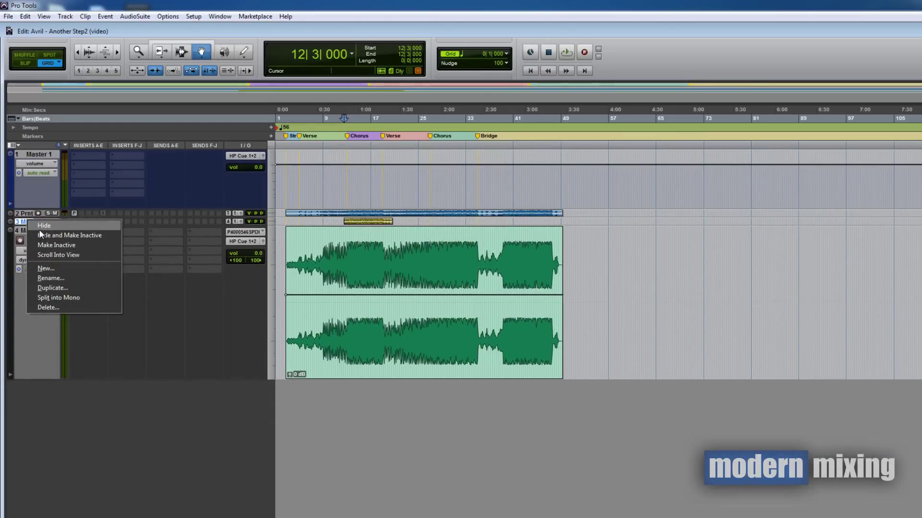
pyautogui.click(81, 236)
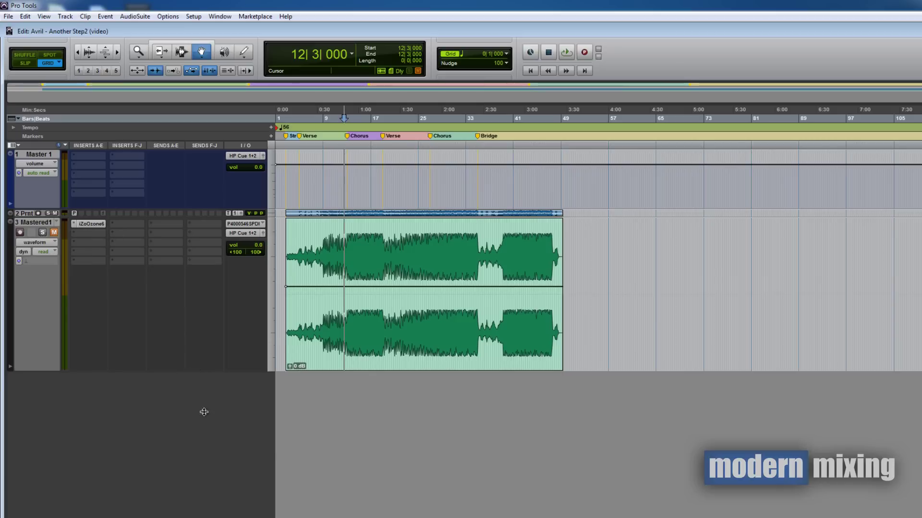
# Enlarge the Mastered1 track so its full-song waveform fills the edit area, and activate the Smart Tool
pyautogui.press('e')
pyautogui.hotkey('alt', 'a')
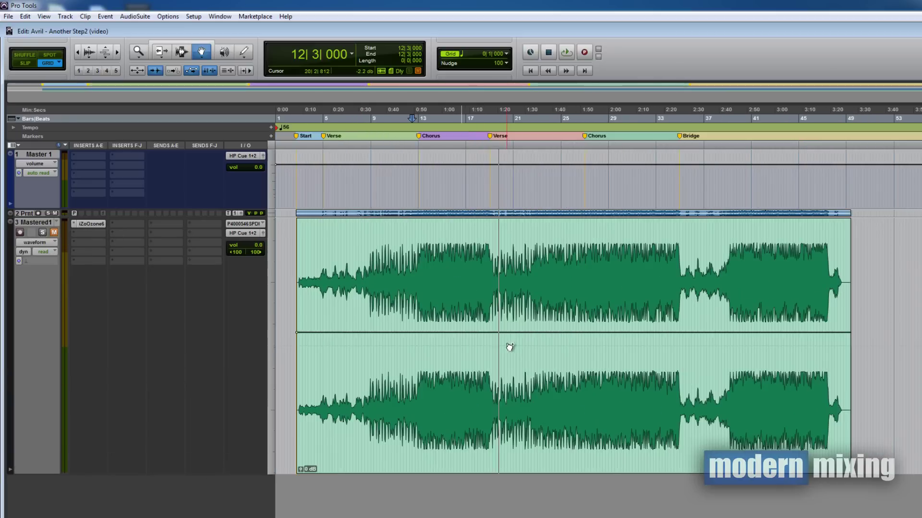
pyautogui.hotkey('F6', 'F7')
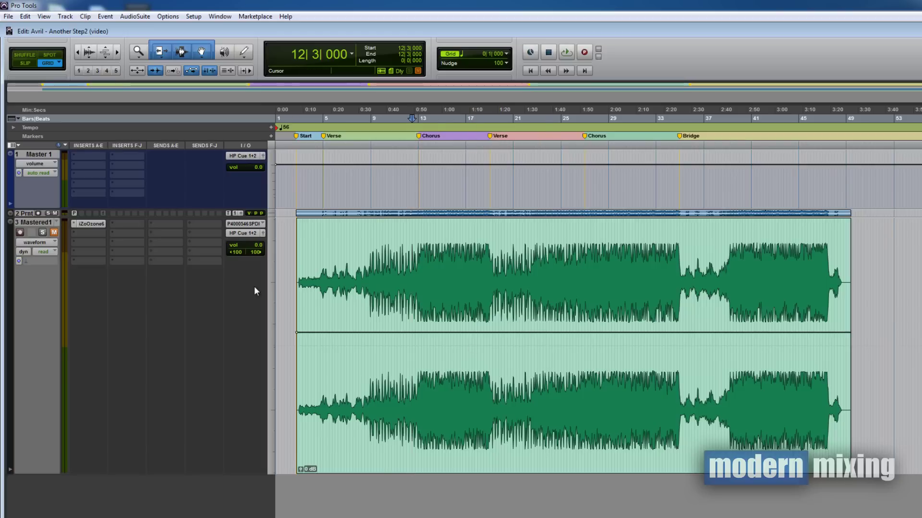
# Open the iZotope Ozone 6 insert on Mastered1 and dismiss its preset manager without loading a preset
pyautogui.click(88, 225)
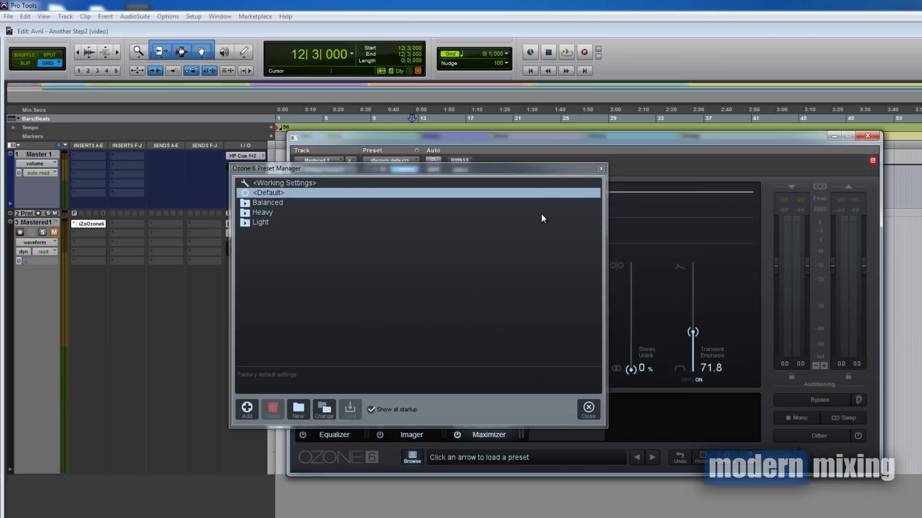
pyautogui.click(600, 168)
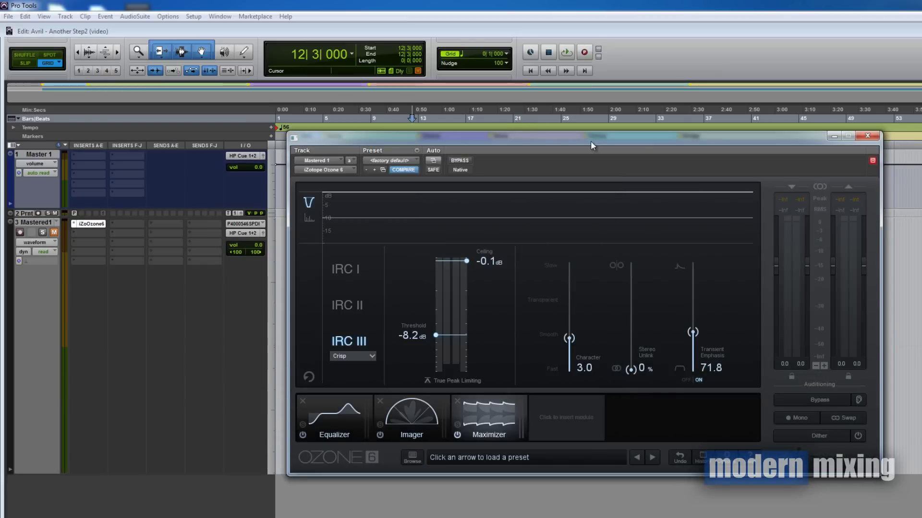
pyautogui.moveTo(590, 138); pyautogui.dragTo(624, 104)
# Switch off Ozone's Maximizer and Imager modules and show the Equalizer module's settings
pyautogui.click(490, 401)
pyautogui.click(413, 402)
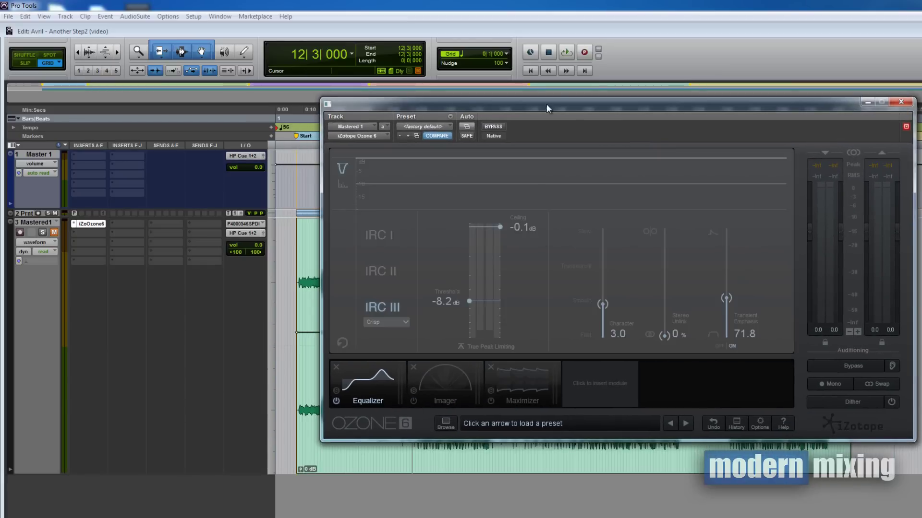
pyautogui.moveTo(554, 107); pyautogui.dragTo(554, 137)
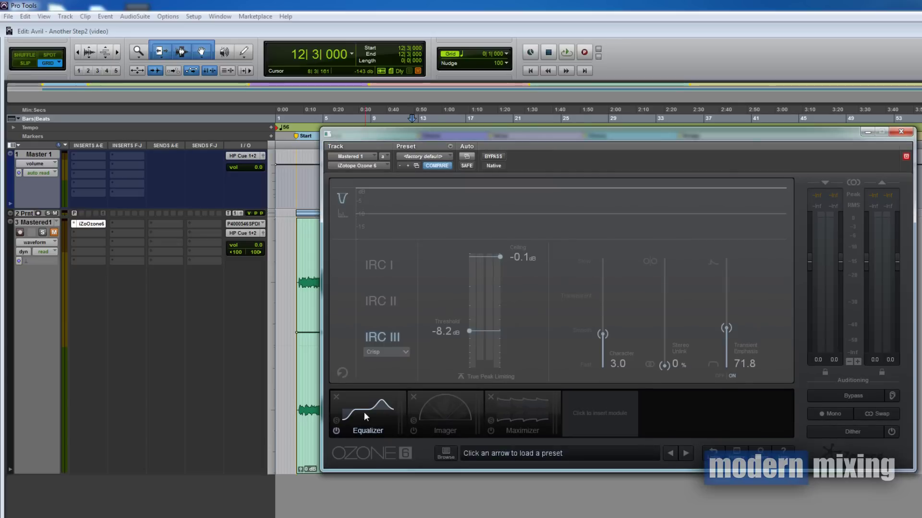
pyautogui.click(364, 414)
pyautogui.moveTo(594, 138); pyautogui.dragTo(641, 134)
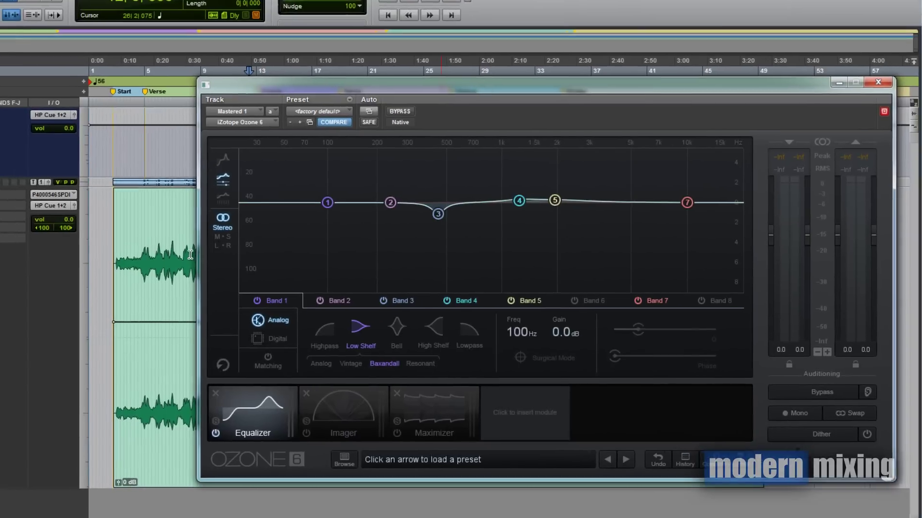
# Place the playback start on Mastered1 at the beginning of the first Chorus, 13|1|000
pyautogui.click(167, 249)
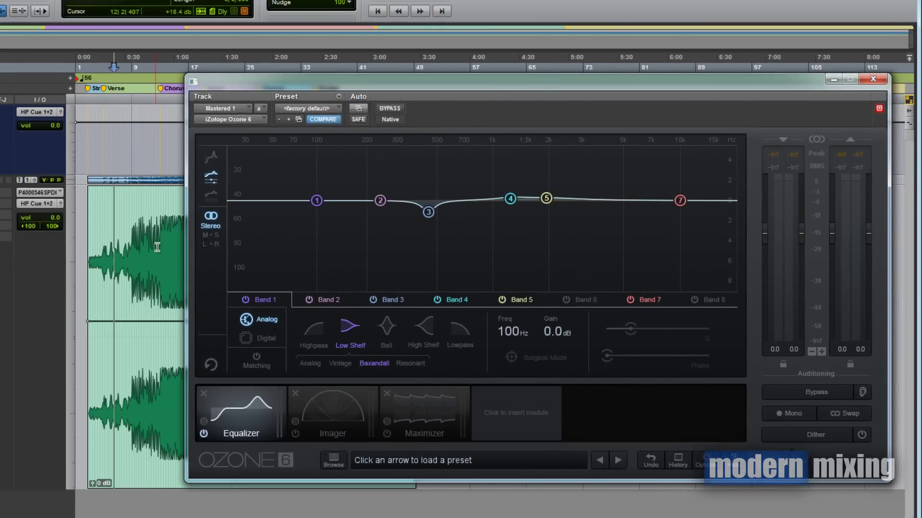
pyautogui.hotkey('ctrl', '[')
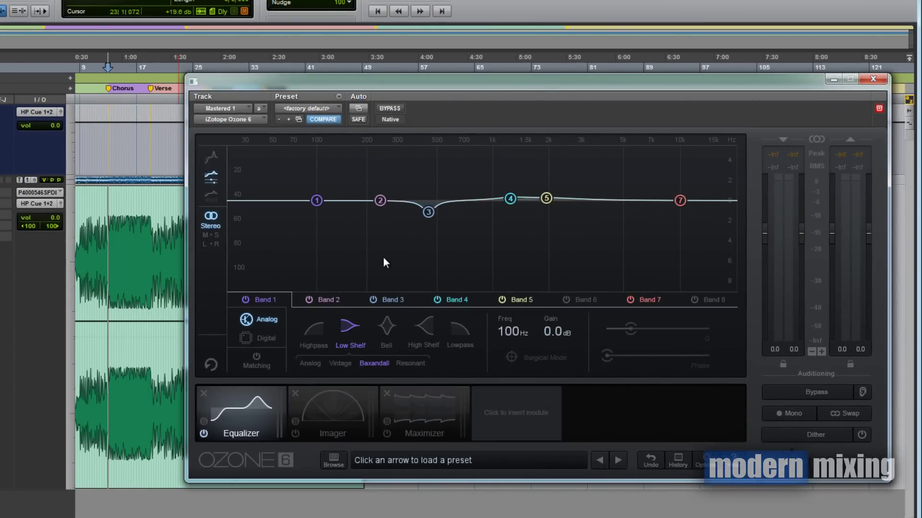
# Examine the frequency, gain and Q settings of equalizer bands 3, 4 and 5
pyautogui.click(429, 213)
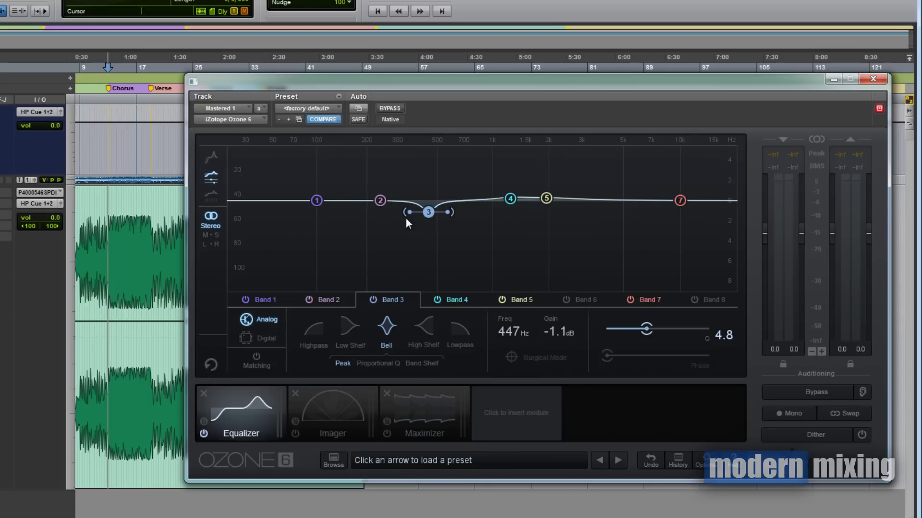
pyautogui.click(511, 198)
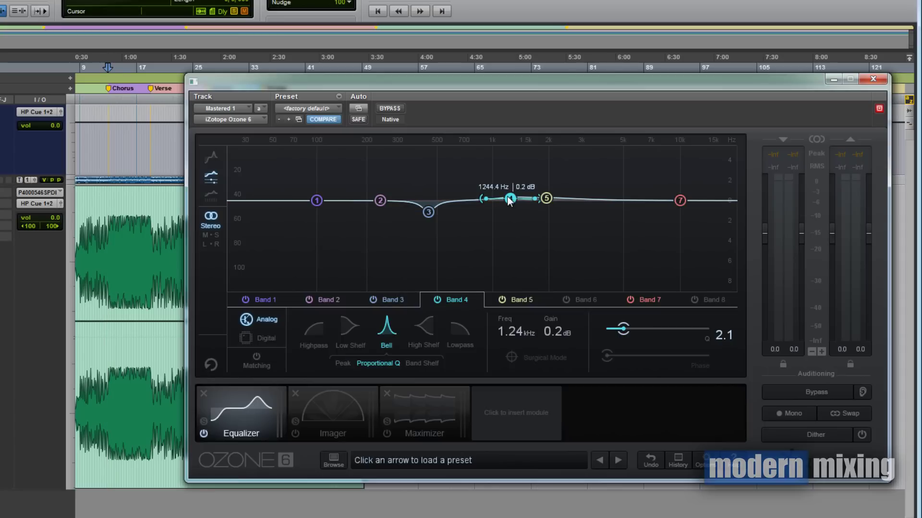
pyautogui.click(546, 197)
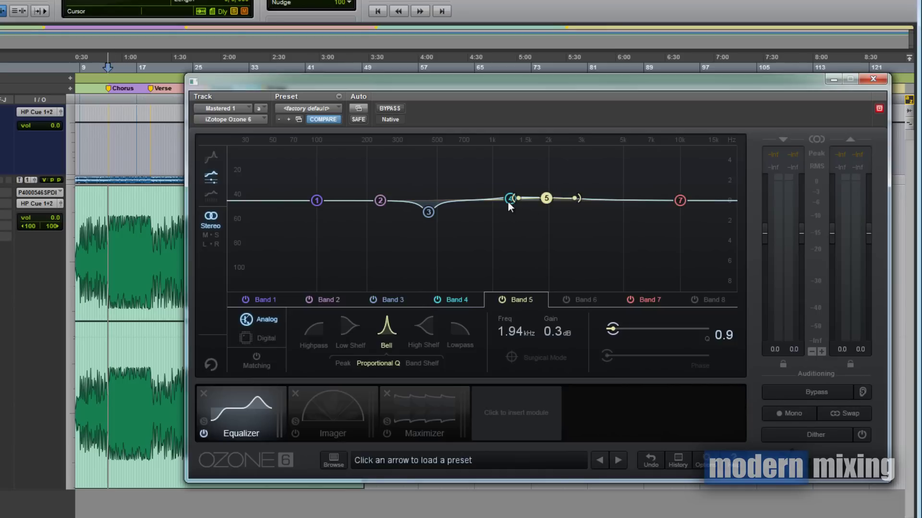
pyautogui.click(509, 200)
pyautogui.click(545, 199)
pyautogui.moveTo(503, 82)
pyautogui.mouseDown()
pyautogui.moveTo(514, 86)
pyautogui.moveTo(504, 82)
pyautogui.mouseUp()
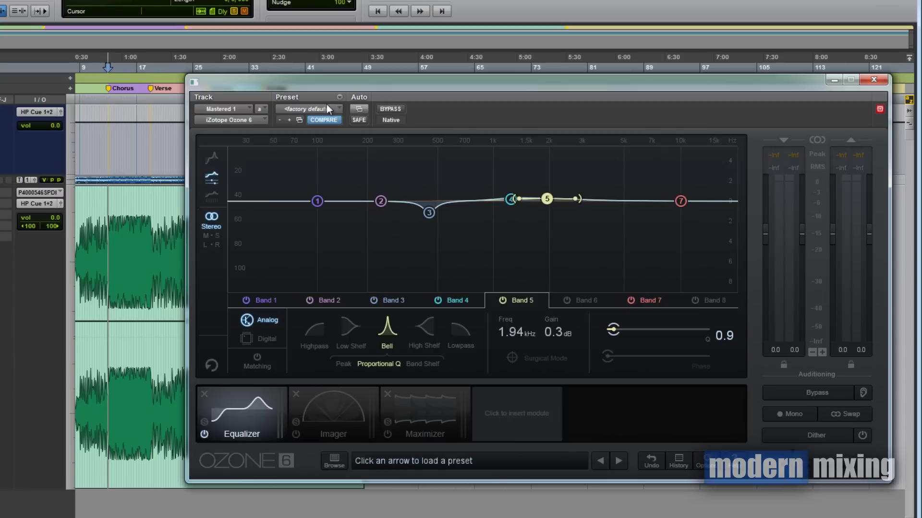
pyautogui.moveTo(430, 85); pyautogui.dragTo(437, 86)
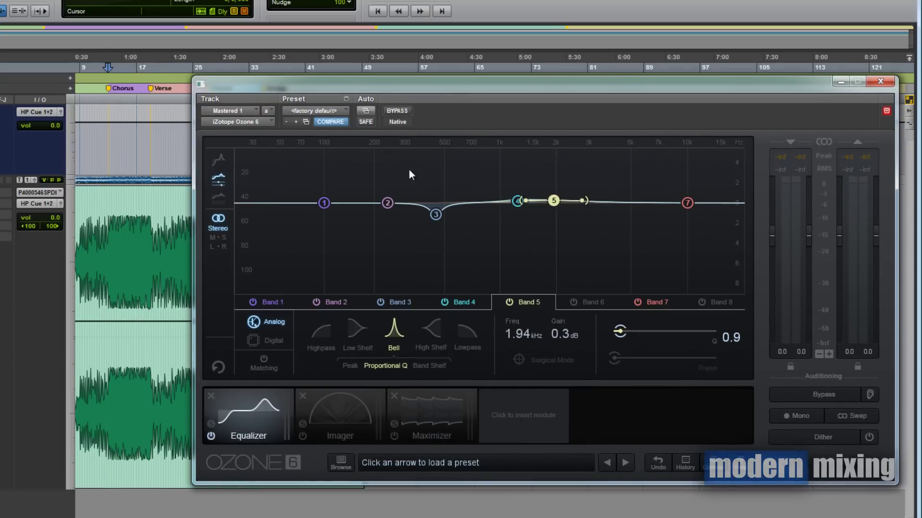
# Play the Chorus and compare the sound with Ozone bypassed and active, and with the Equalizer module off and on
pyautogui.click(397, 111)
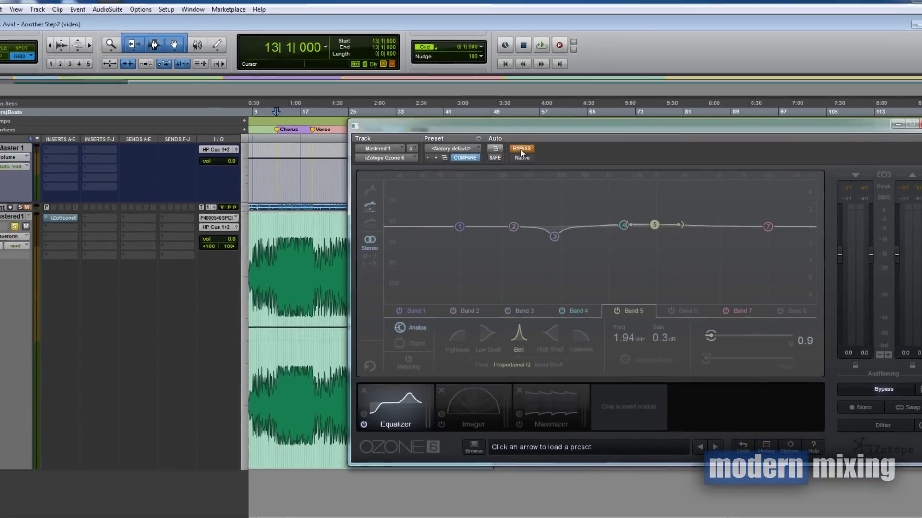
pyautogui.press('space')
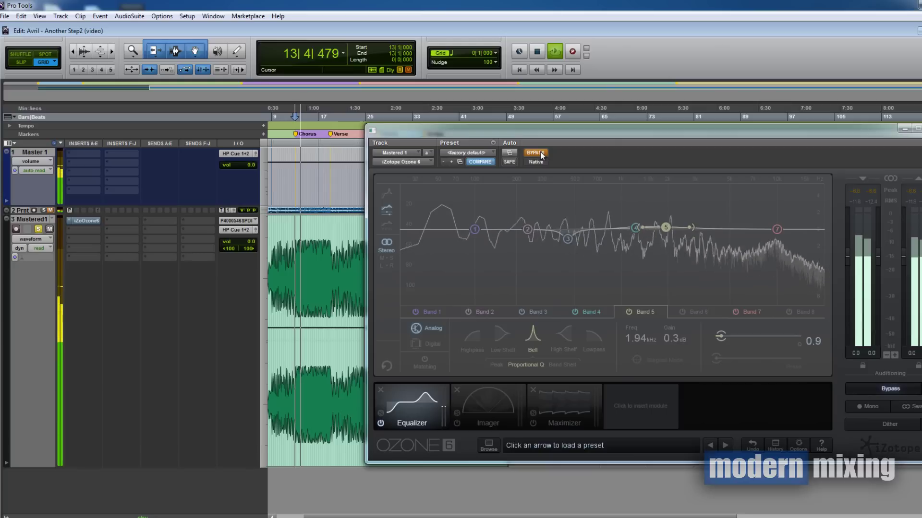
pyautogui.click(541, 155)
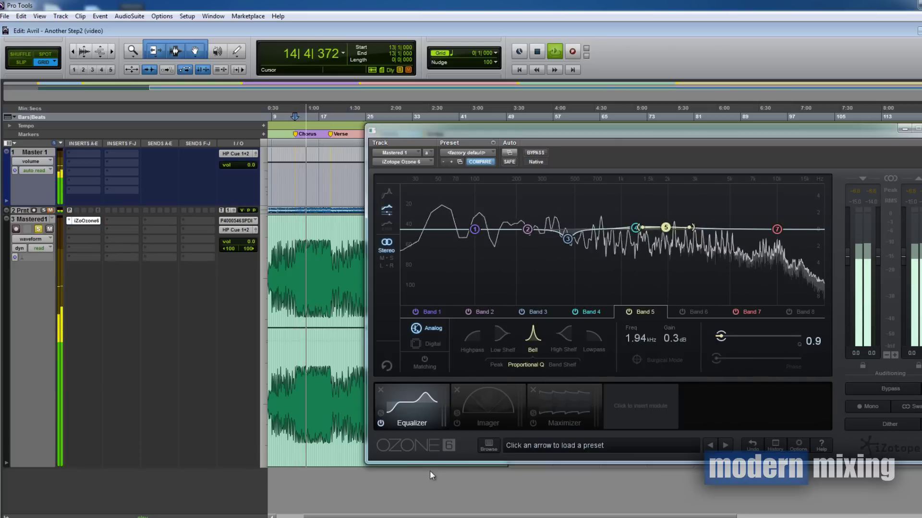
pyautogui.click(380, 422)
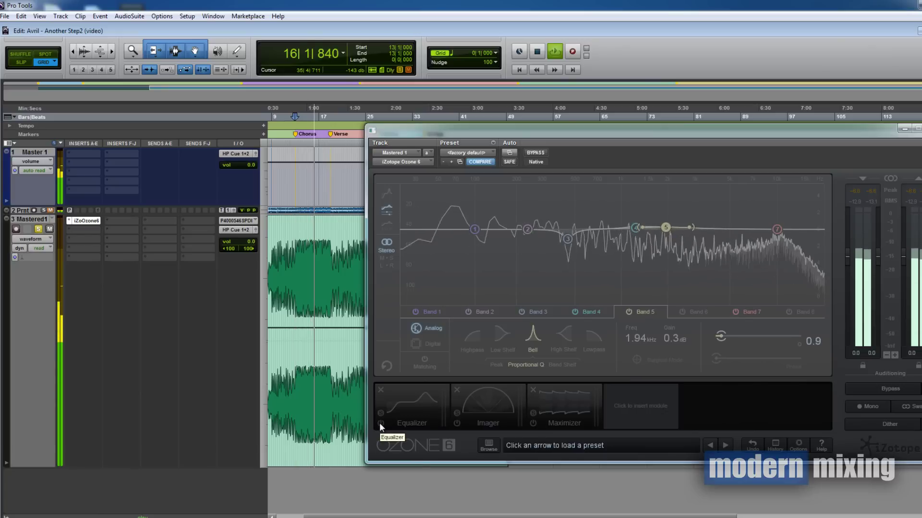
pyautogui.click(380, 423)
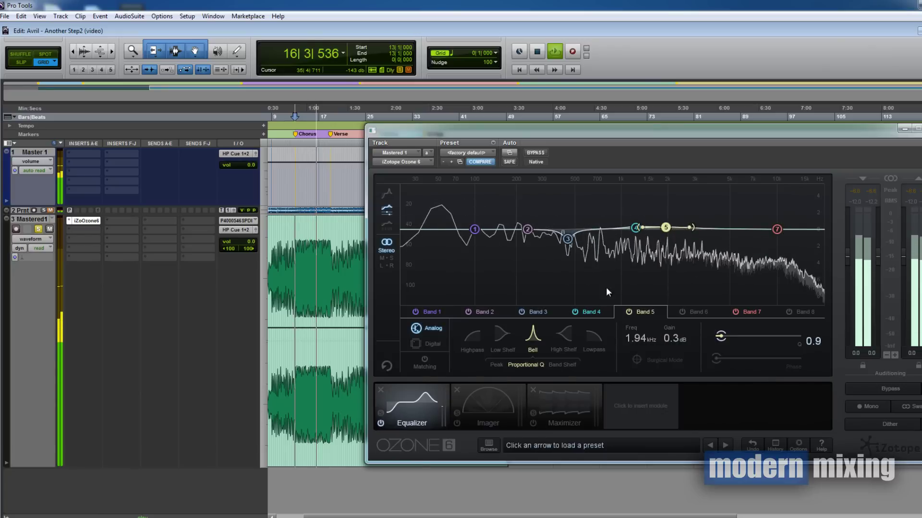
pyautogui.press('space')
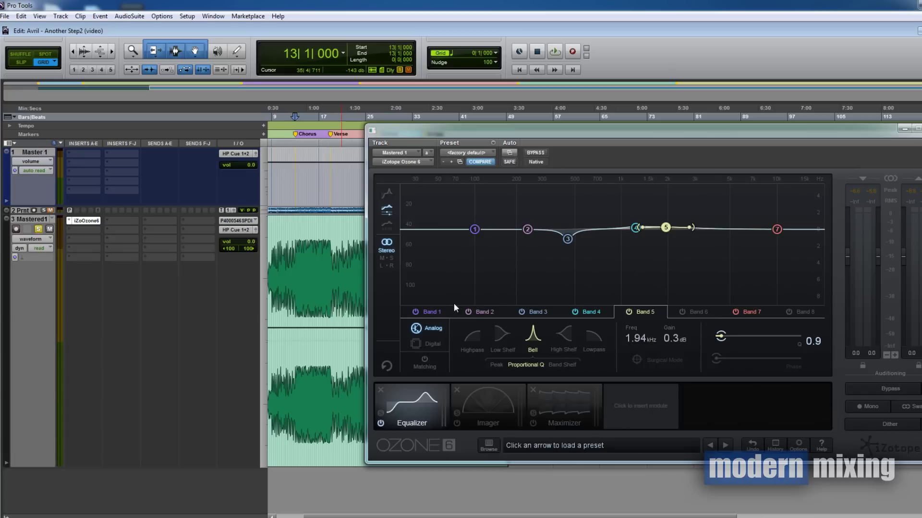
# Switch on and show Ozone's Imager module, and inspect the Band 1 stereo width
pyautogui.click(508, 407)
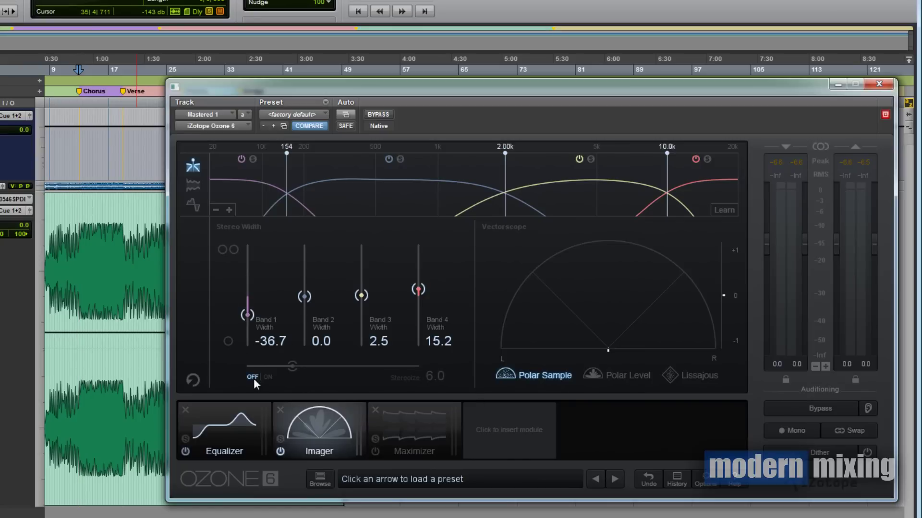
pyautogui.click(247, 314)
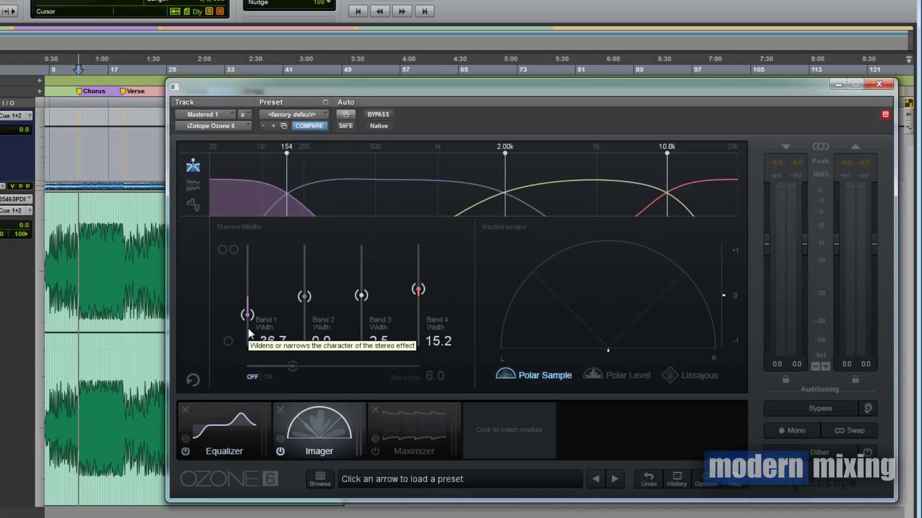
# Inspect the Imager's Band 3 and Band 4 stereo width settings
pyautogui.click(365, 295)
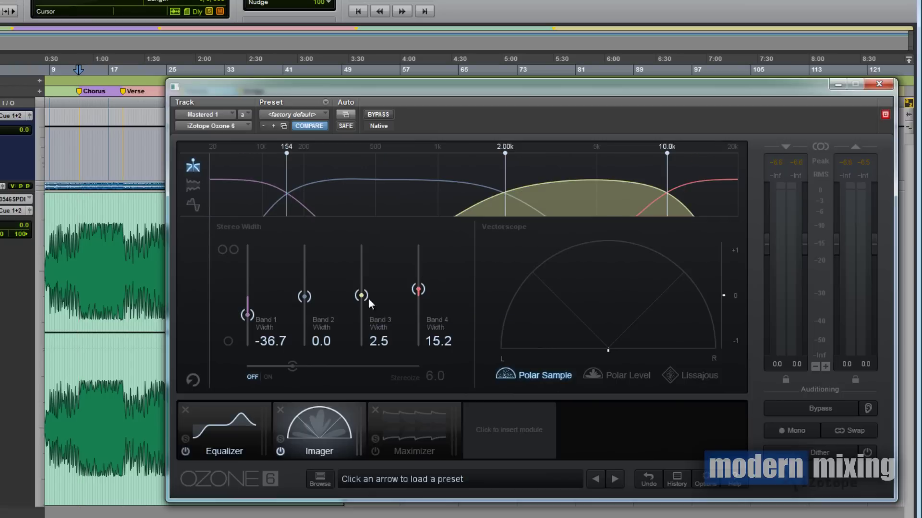
pyautogui.click(419, 290)
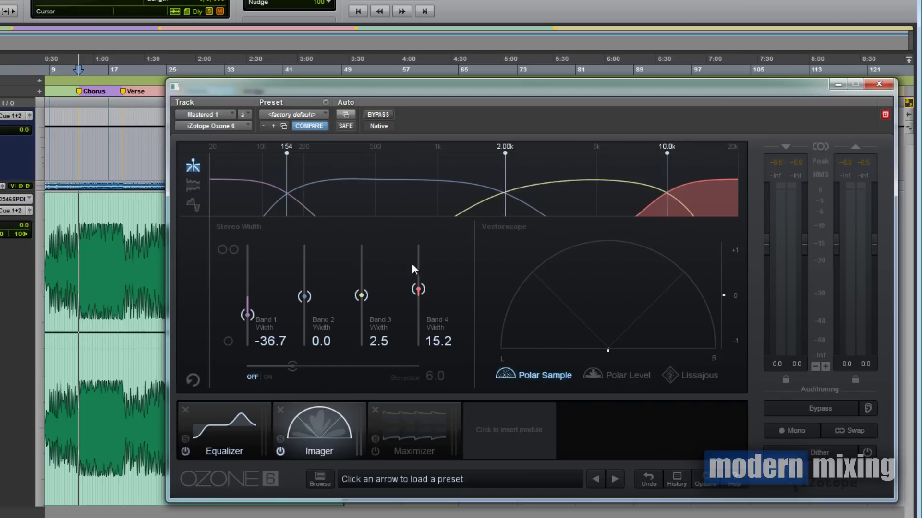
pyautogui.moveTo(582, 188)
pyautogui.moveTo(780, 93); pyautogui.dragTo(734, 91)
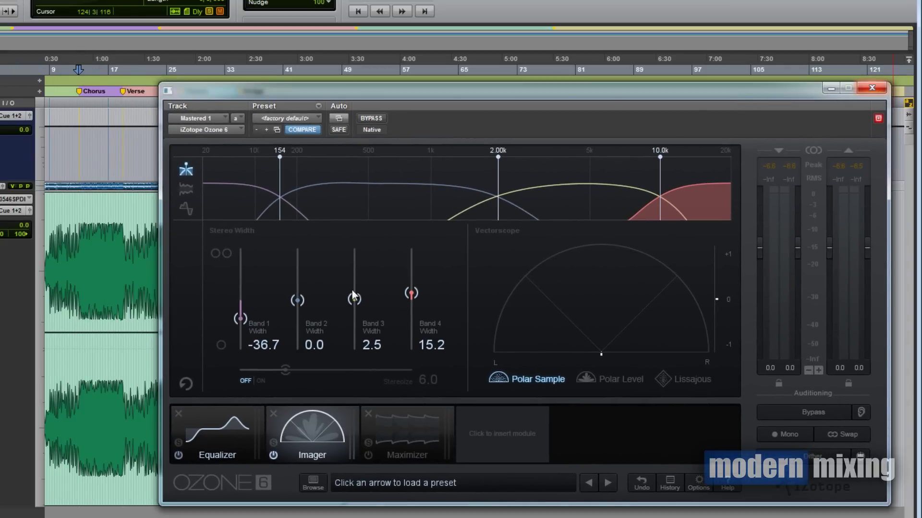
pyautogui.moveTo(440, 94); pyautogui.dragTo(464, 92)
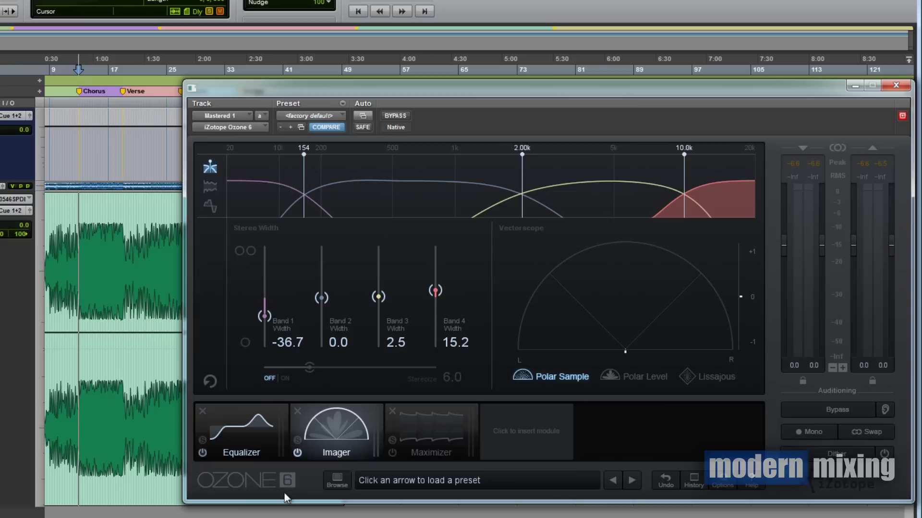
# Play the Chorus and compare the sound with the Imager module switched off and on
pyautogui.click(297, 453)
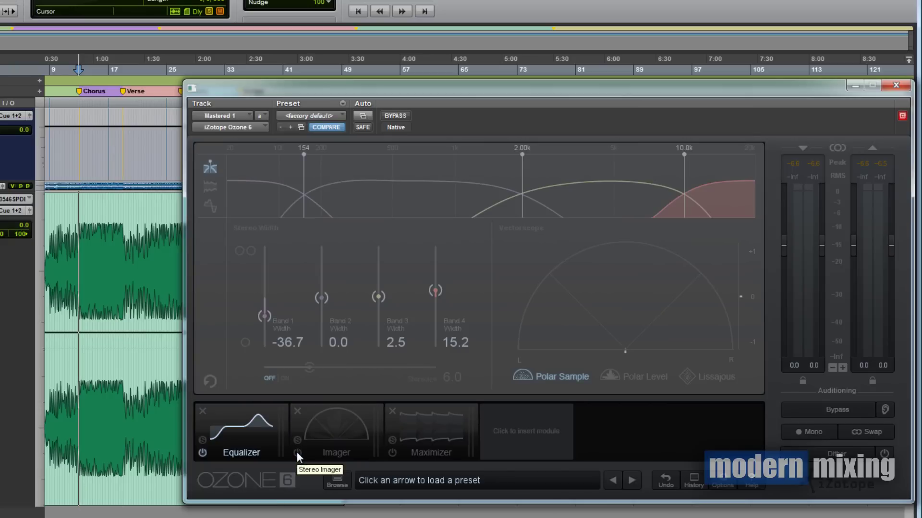
pyautogui.press('space')
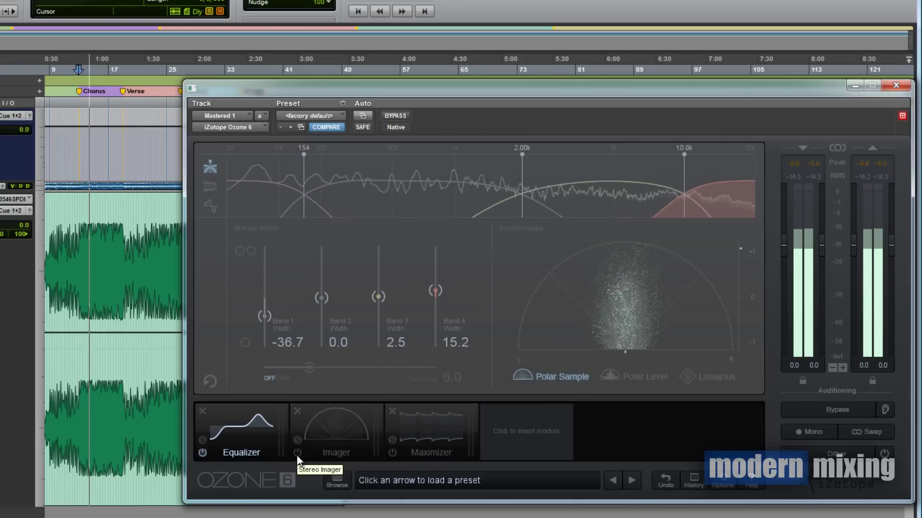
pyautogui.click(297, 455)
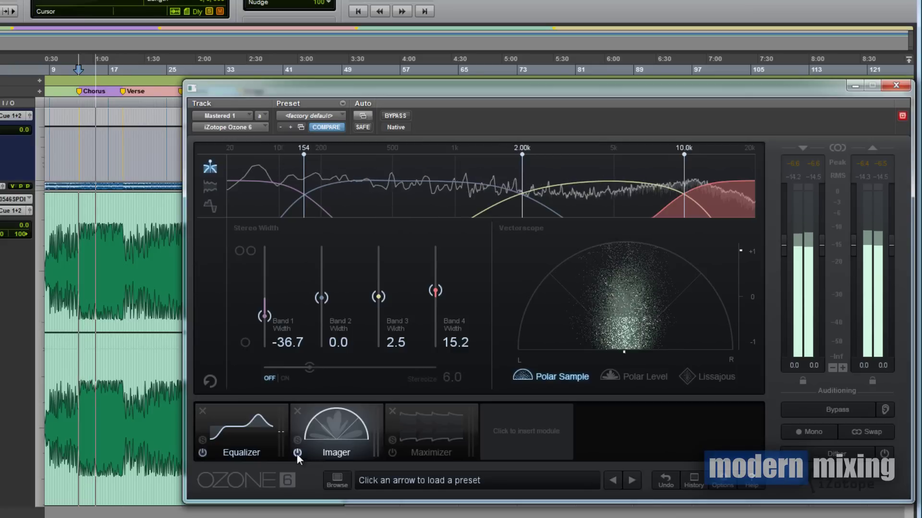
pyautogui.click(297, 454)
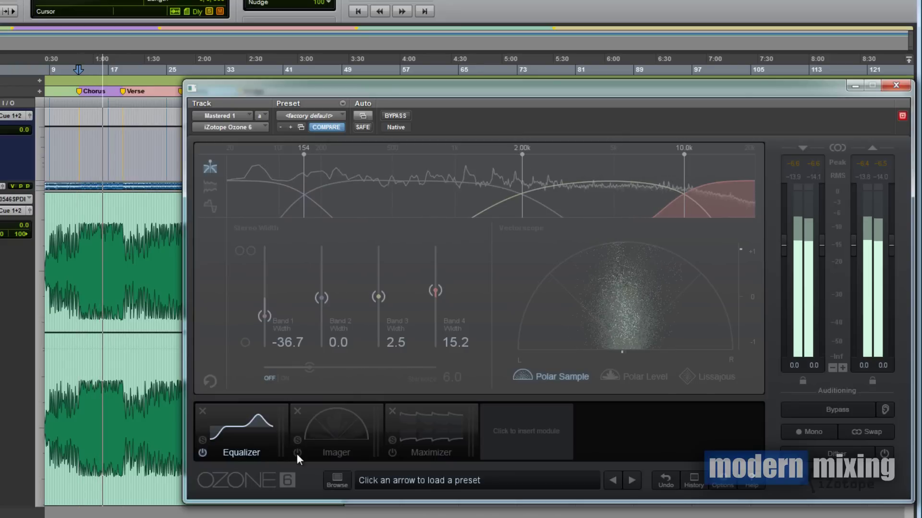
pyautogui.click(297, 453)
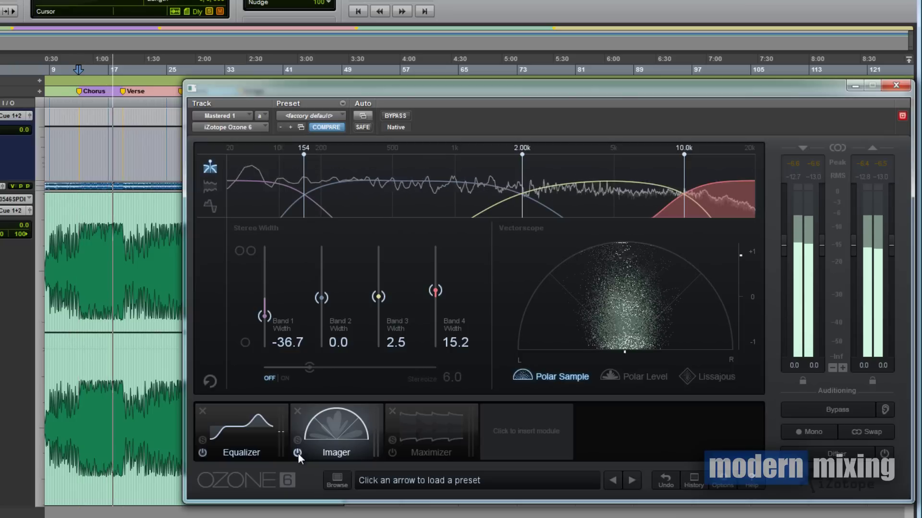
pyautogui.click(298, 453)
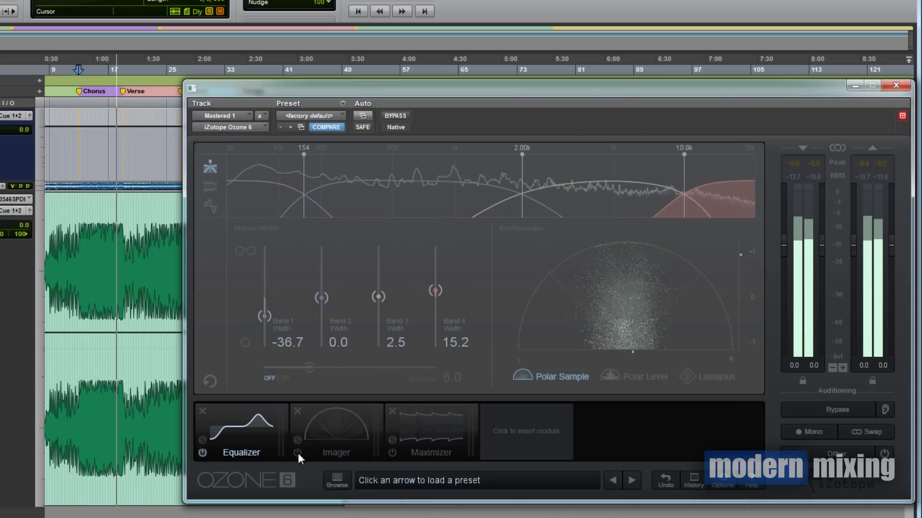
pyautogui.click(297, 453)
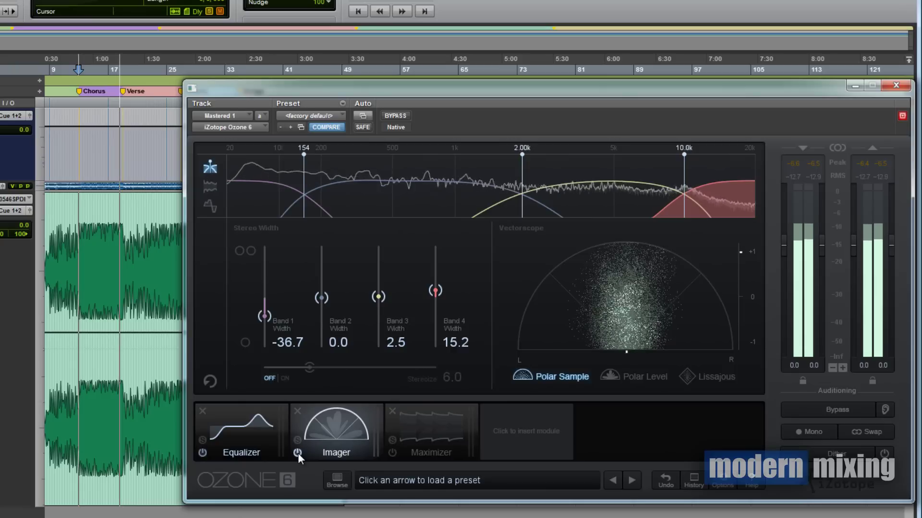
pyautogui.press('space')
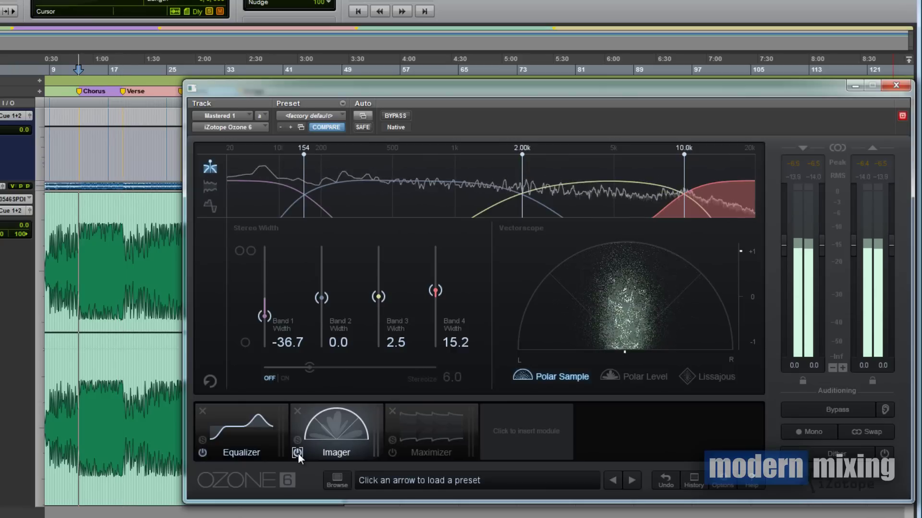
# Show Ozone's Maximizer module, switch it on and lower its ceiling to -6.0 dB
pyautogui.click(443, 430)
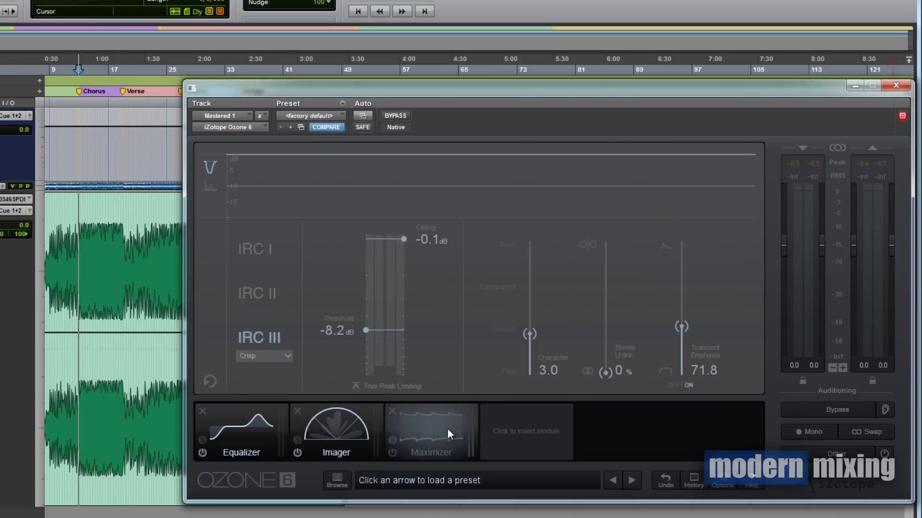
pyautogui.moveTo(457, 90); pyautogui.dragTo(370, 82)
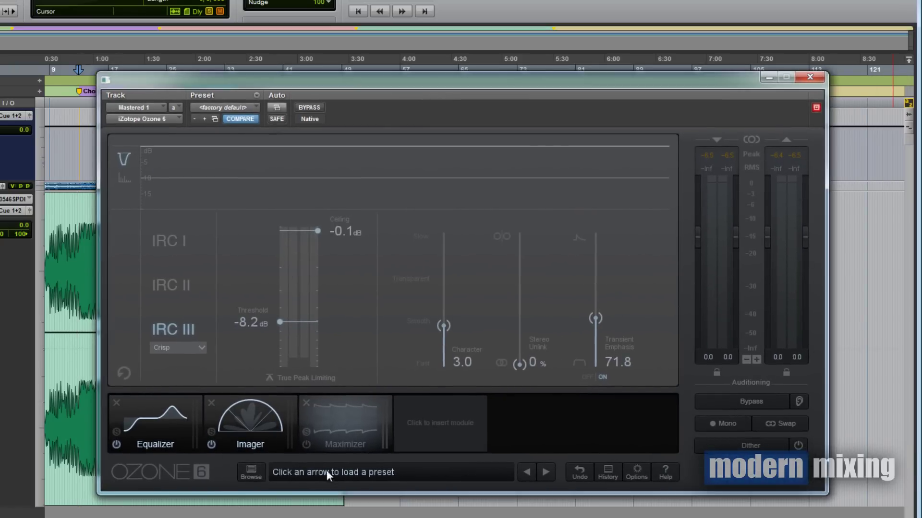
pyautogui.click(307, 444)
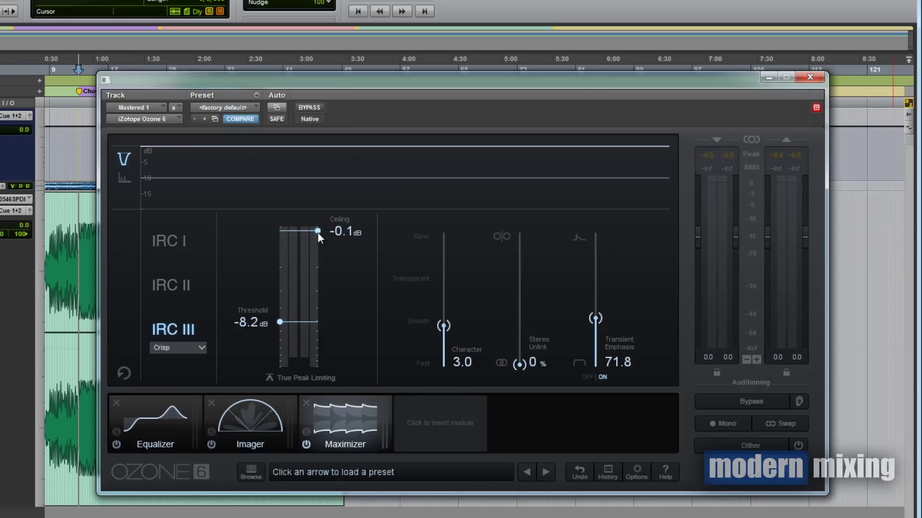
pyautogui.moveTo(318, 232); pyautogui.dragTo(329, 307)
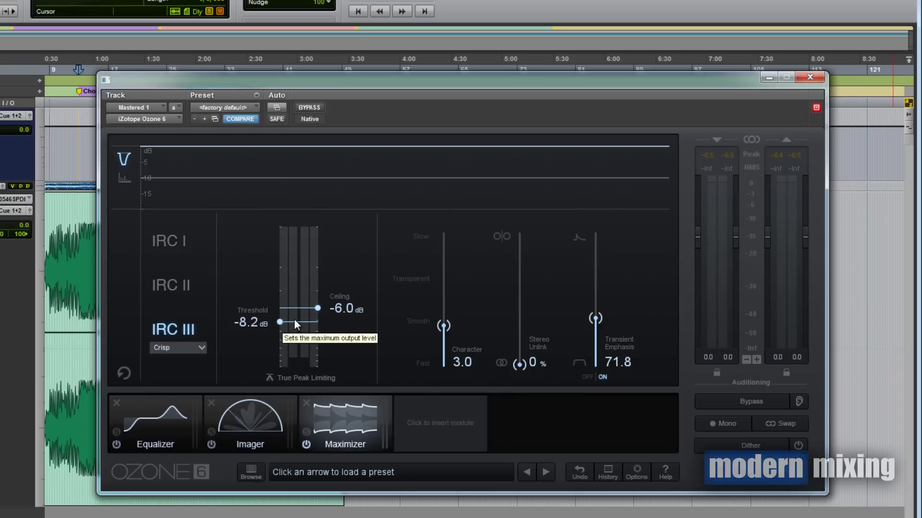
# Look through the style options of the Maximizer's IRC III mode, keeping Crisp
pyautogui.click(201, 347)
pyautogui.click(201, 348)
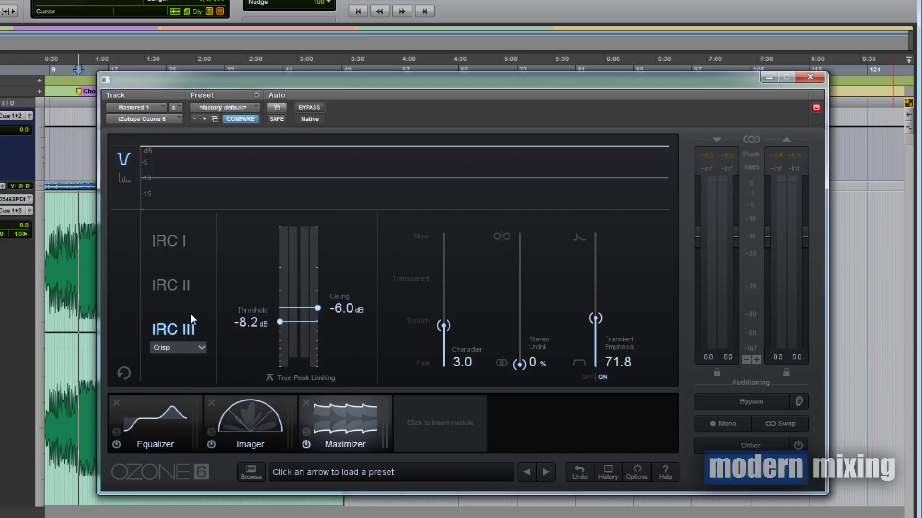
pyautogui.click(186, 349)
pyautogui.click(234, 263)
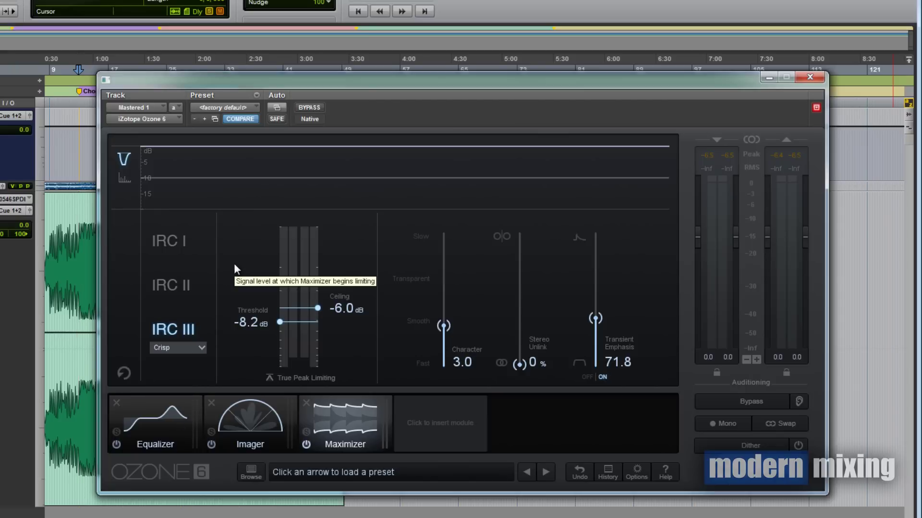
# Set the Maximizer's ceiling to -6.4 dB
pyautogui.moveTo(343, 85); pyautogui.dragTo(442, 78)
pyautogui.moveTo(417, 299); pyautogui.dragTo(418, 302)
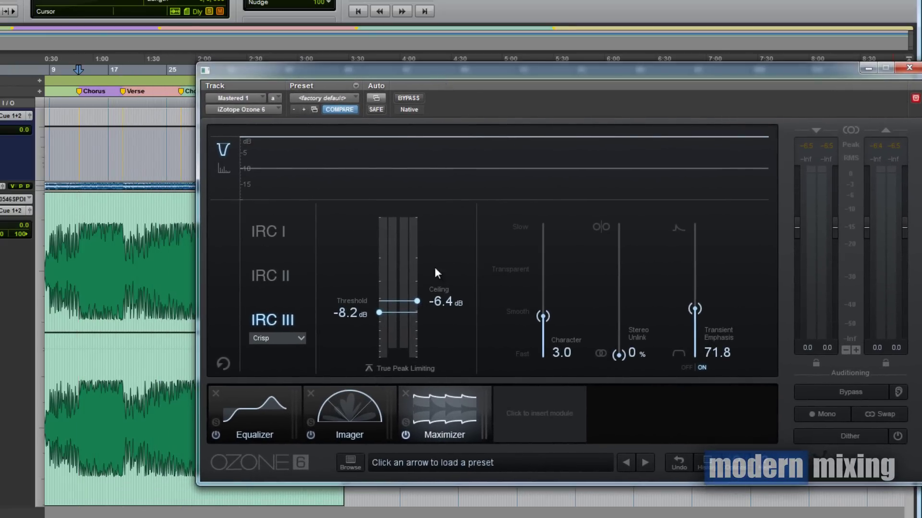
pyautogui.moveTo(476, 77); pyautogui.dragTo(449, 72)
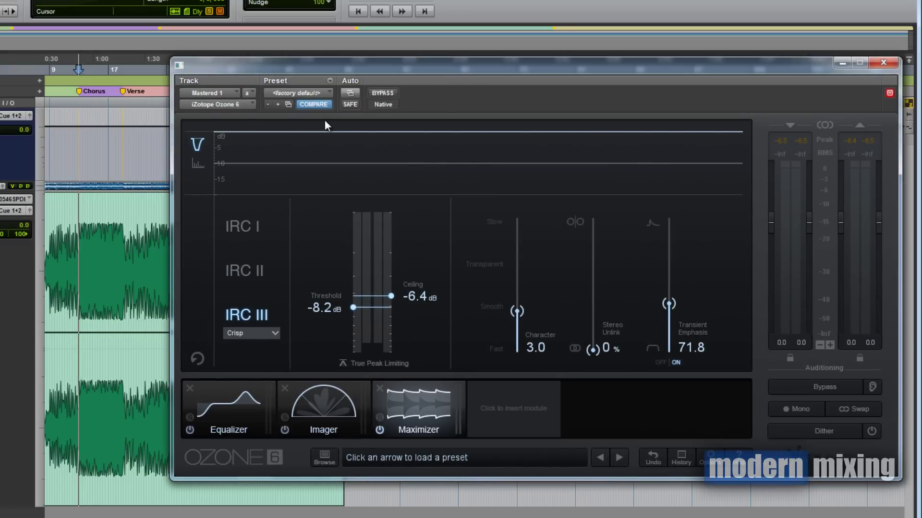
# Play the Chorus comparing the Maximizer off and on, setting its ceiling to -6.6 dB and leaving the module switched on
pyautogui.press('space')
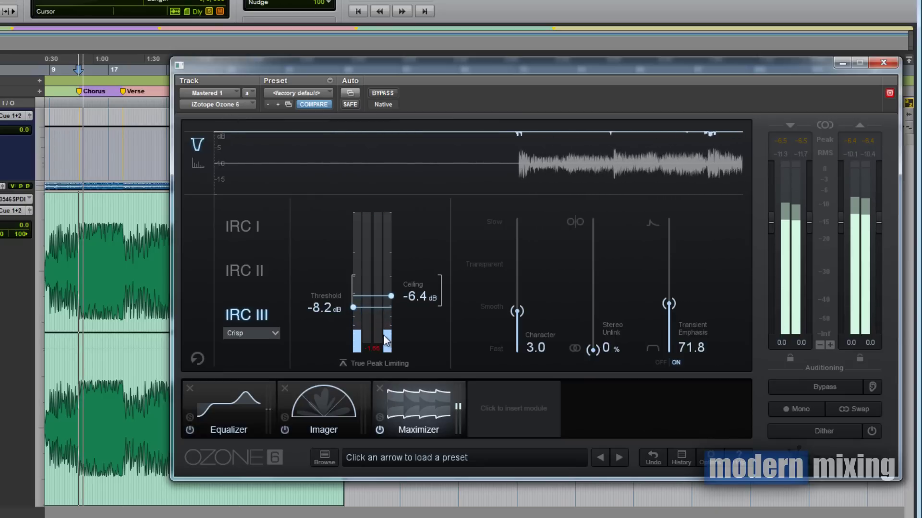
pyautogui.click(379, 429)
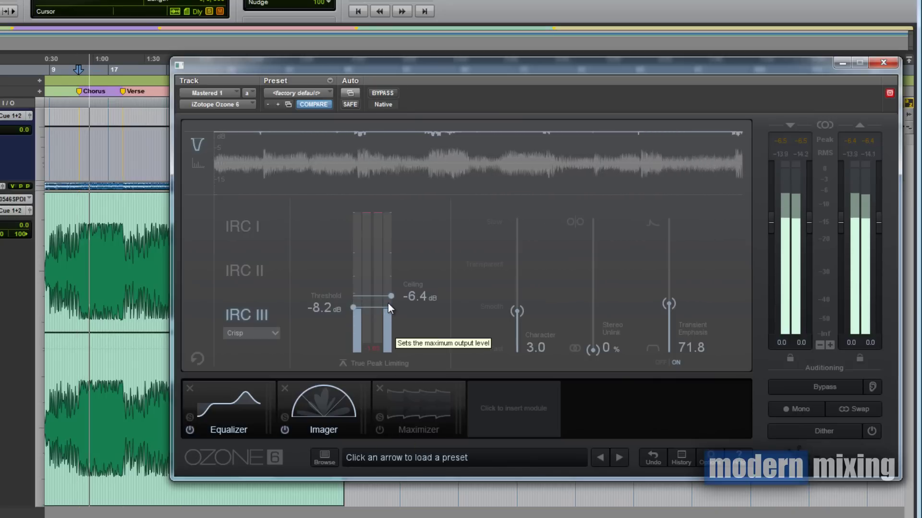
pyautogui.moveTo(390, 293); pyautogui.dragTo(390, 296)
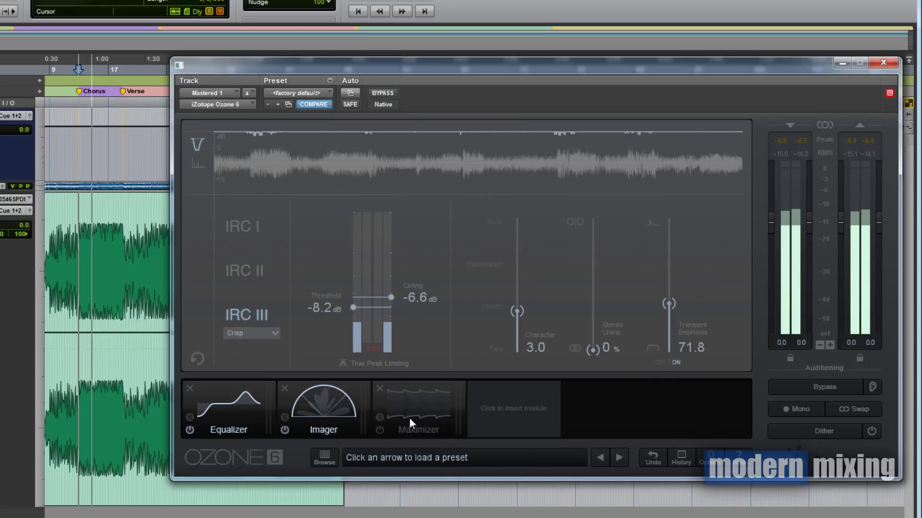
pyautogui.click(380, 430)
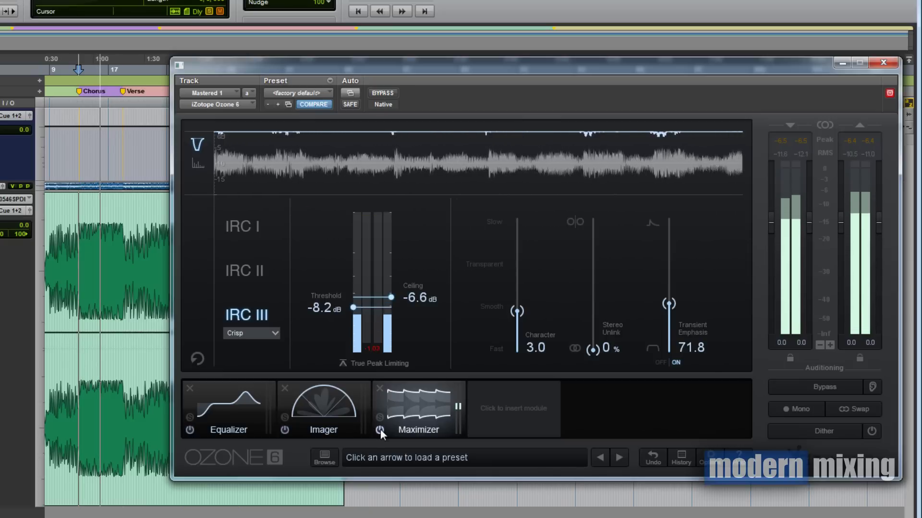
pyautogui.click(379, 430)
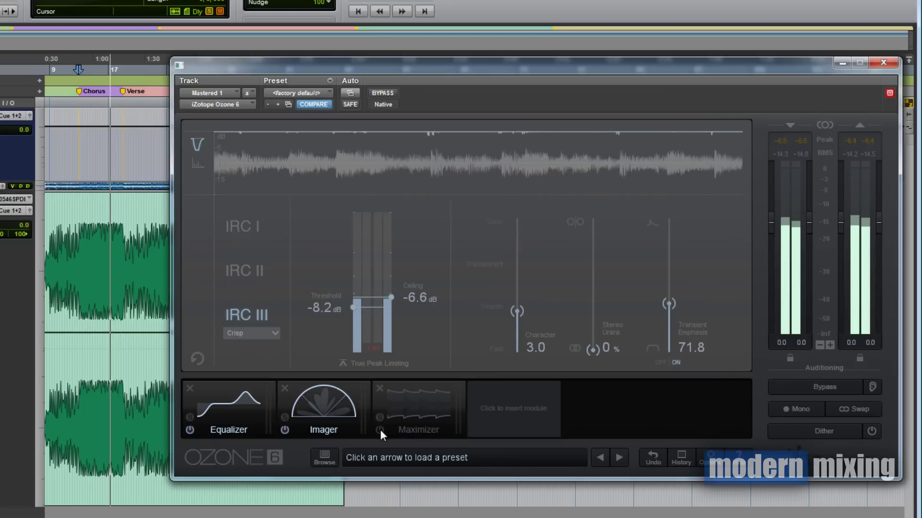
pyautogui.click(380, 430)
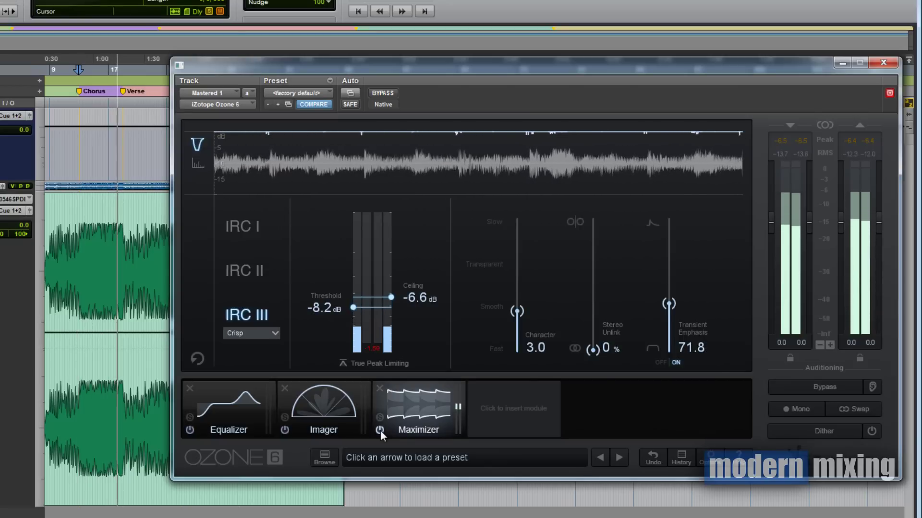
pyautogui.click(380, 430)
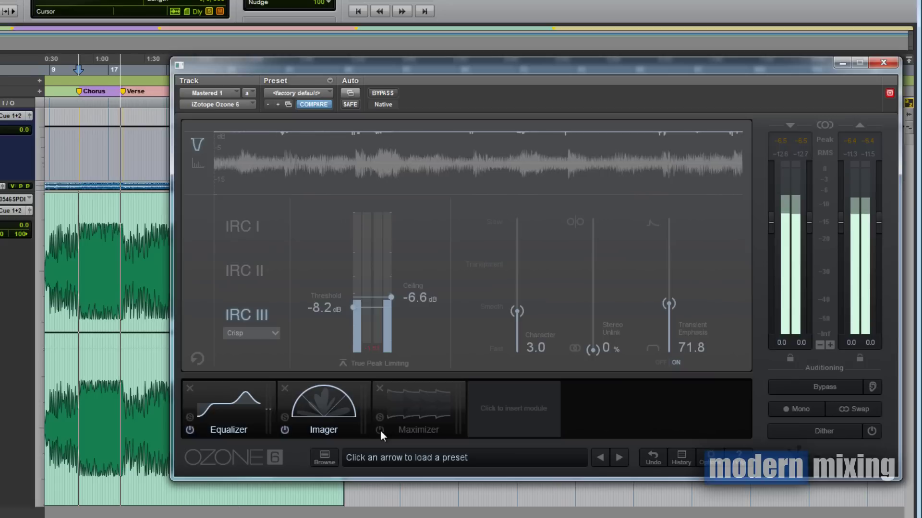
pyautogui.press('space')
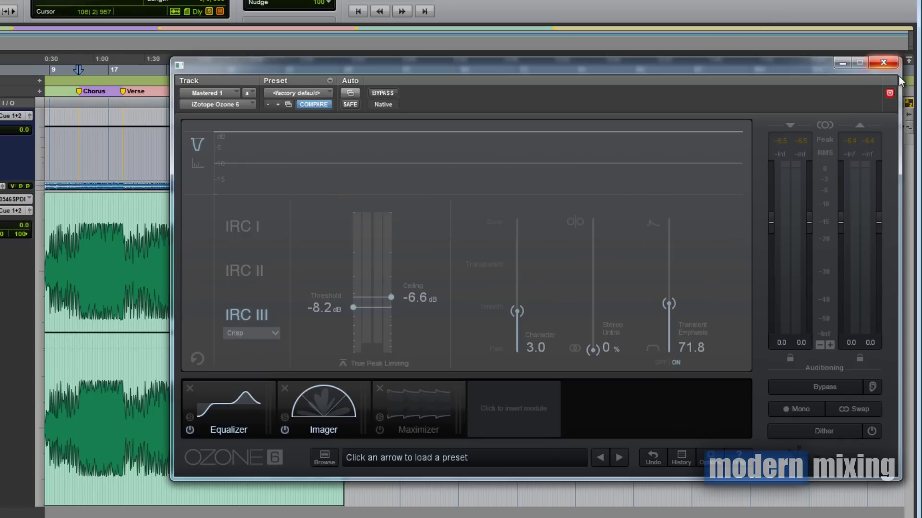
pyautogui.click(380, 431)
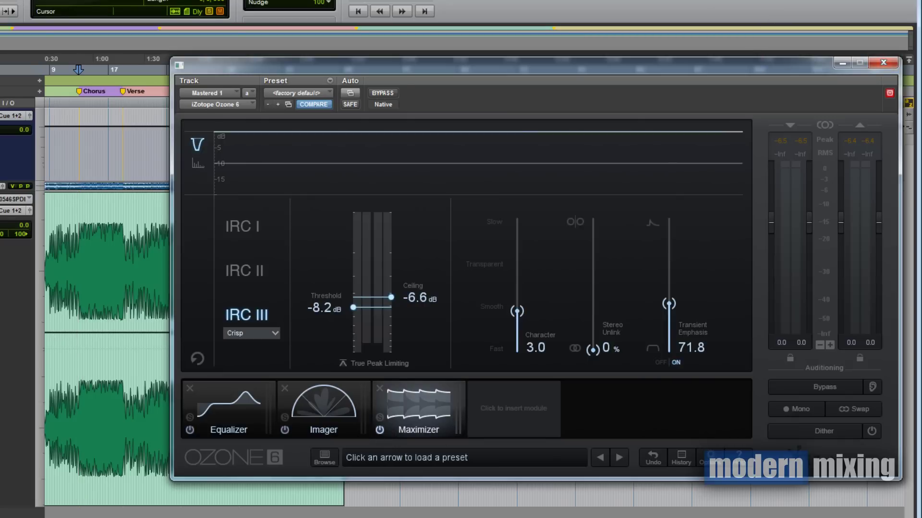
# Close the Ozone window and resize the Mastered1 and Print tracks to about equal heights
pyautogui.click(883, 63)
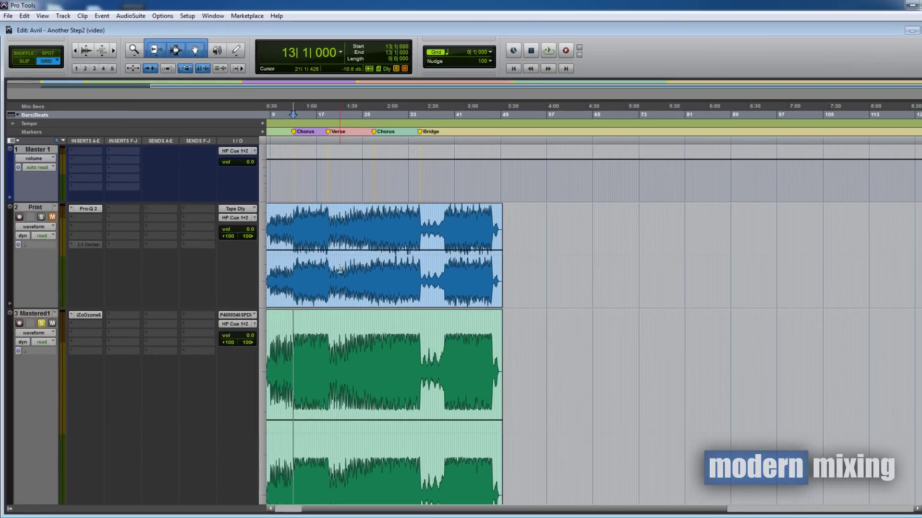
pyautogui.scroll(-2, 69, 286)
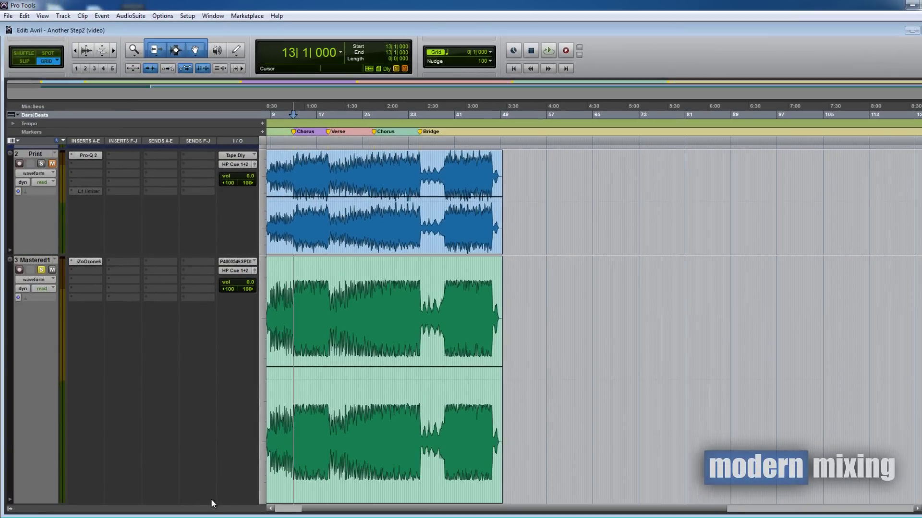
pyautogui.moveTo(210, 503); pyautogui.dragTo(213, 383)
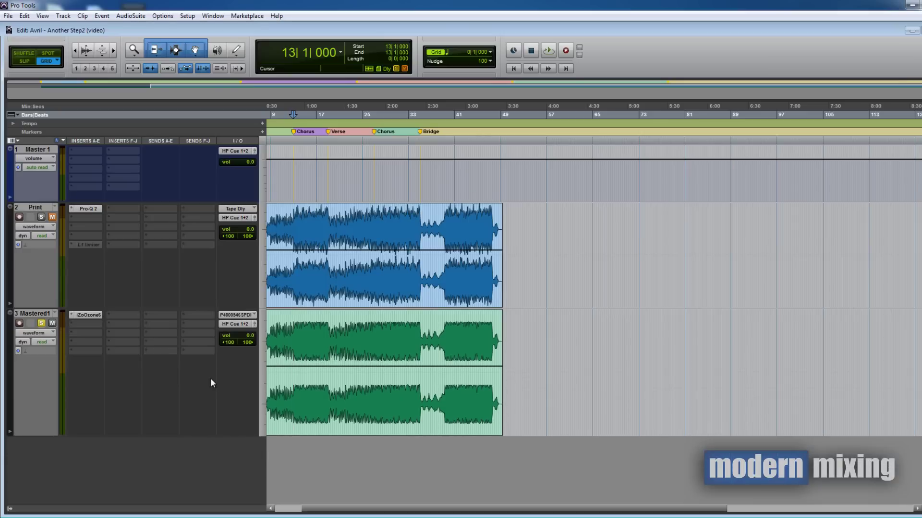
pyautogui.moveTo(220, 321); pyautogui.dragTo(220, 331)
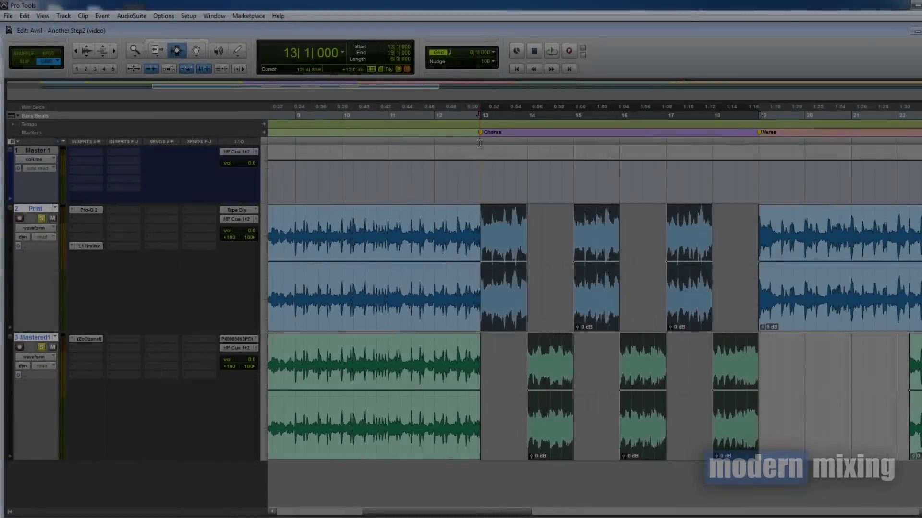
# Play the first Chorus from 13|1|000 with its alternating one-bar Print and Mastered1 clips to compare them
pyautogui.press('space')
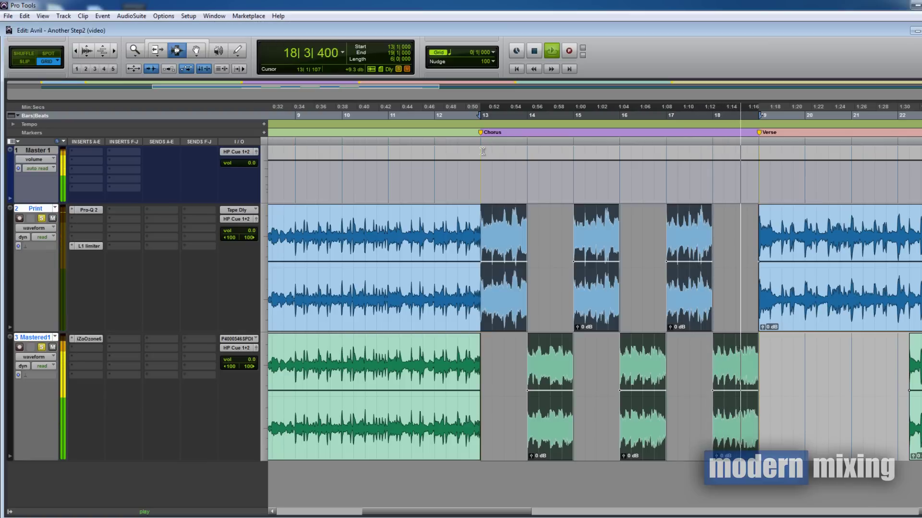
pyautogui.press('space')
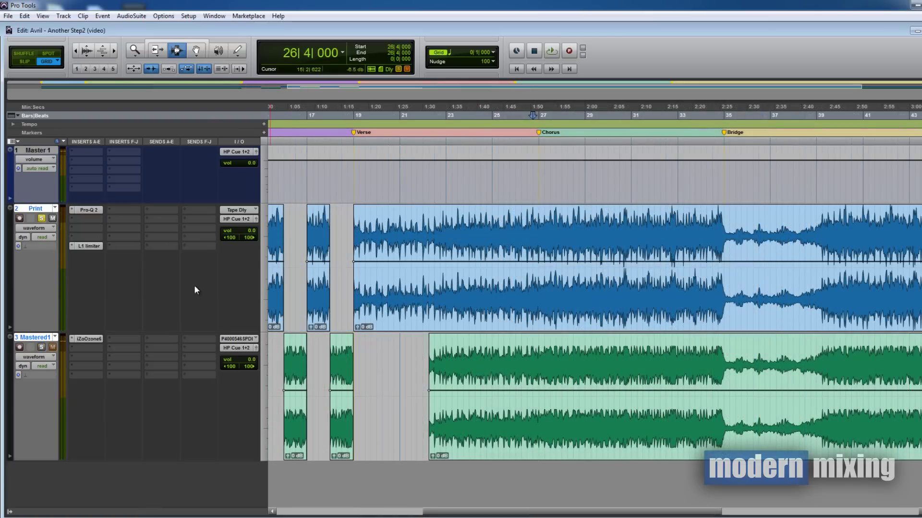
# Play the second Chorus from 26|4|000 with only Print soloed, and again with only Mastered1 soloed
pyautogui.press('space')
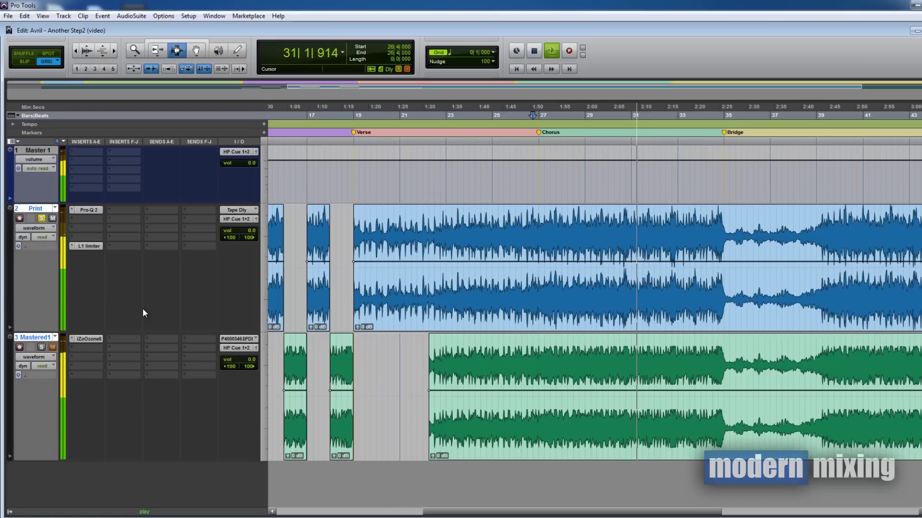
pyautogui.click(41, 219)
pyautogui.press('space')
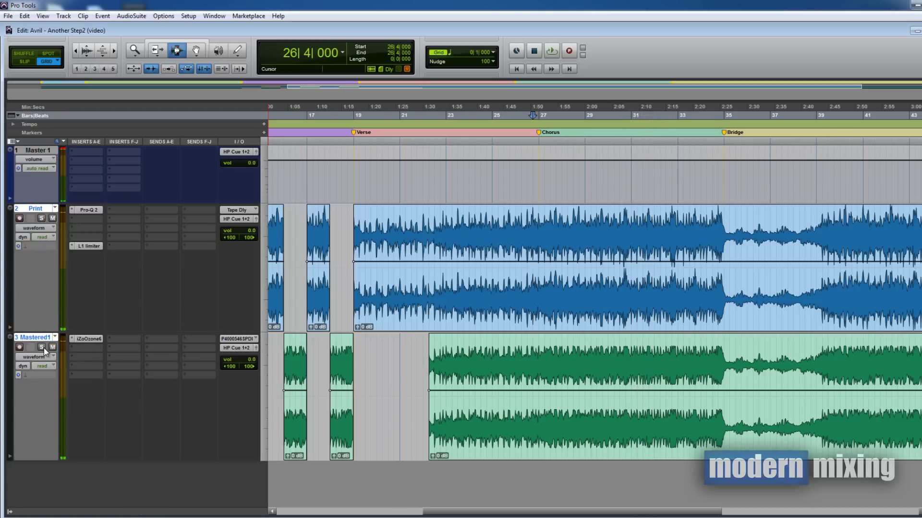
pyautogui.click(41, 347)
pyautogui.press('space')
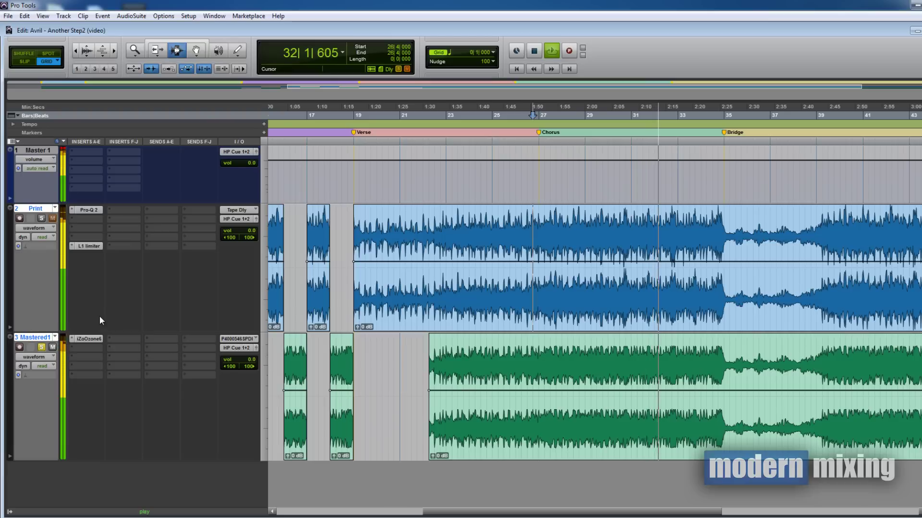
pyautogui.press('space')
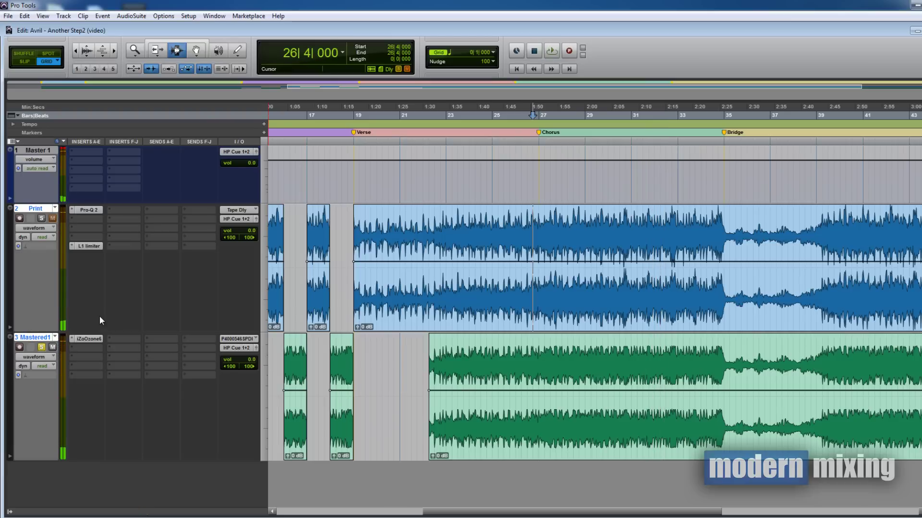
pyautogui.hotkey('ctrl', '[')
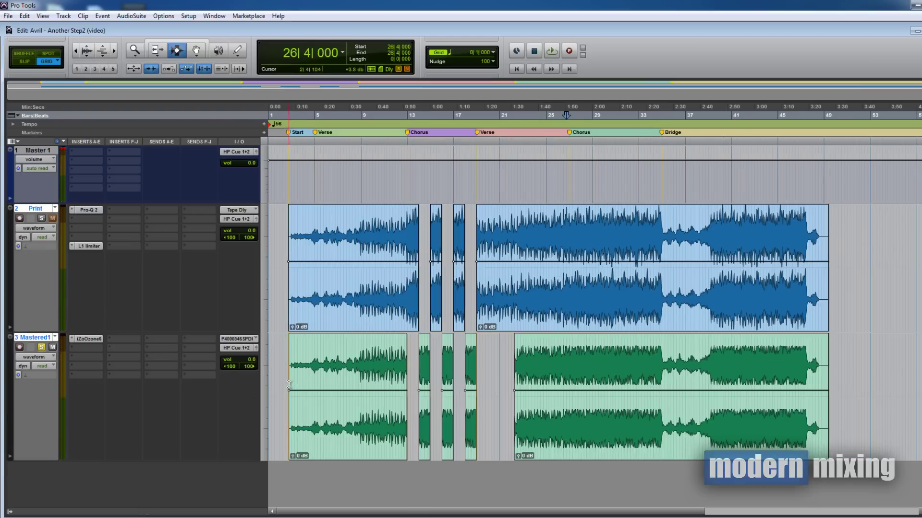